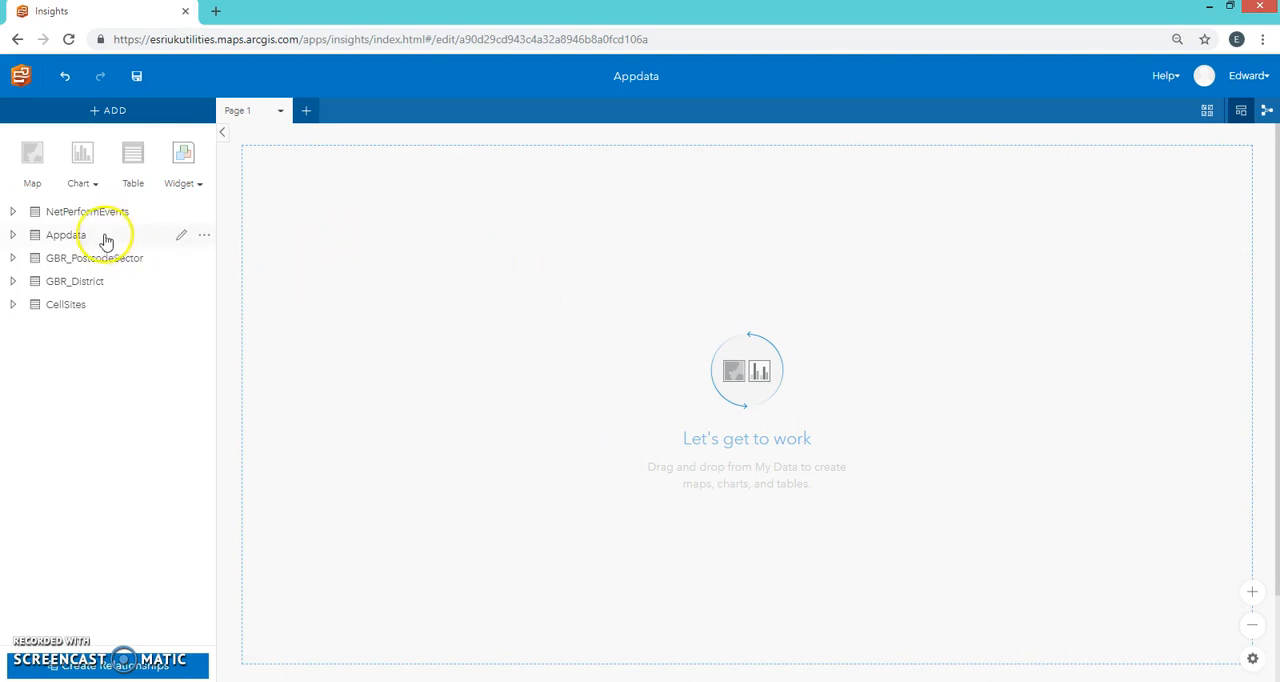
# Step: Create a map card from the NetPerformEvents dataset and enlarge it to nearly the full page height and slightly wider
pyautogui.moveTo(78, 214); pyautogui.dragTo(290, 240)
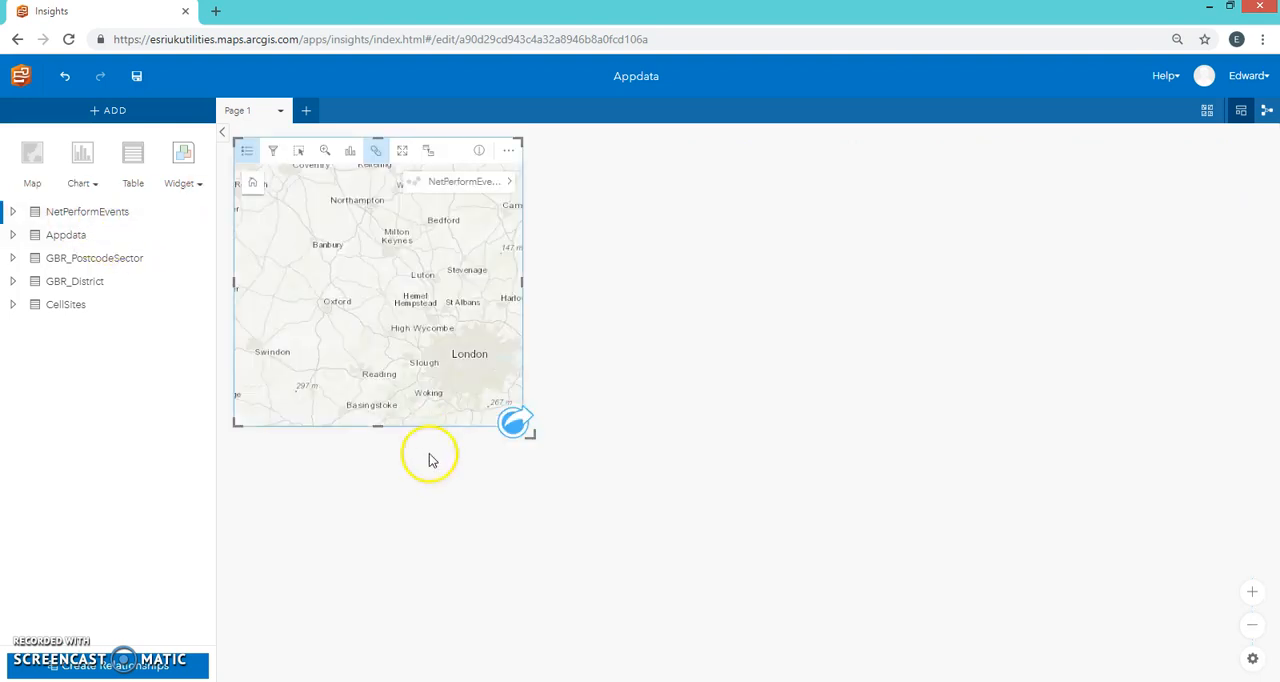
pyautogui.moveTo(380, 428); pyautogui.dragTo(394, 642)
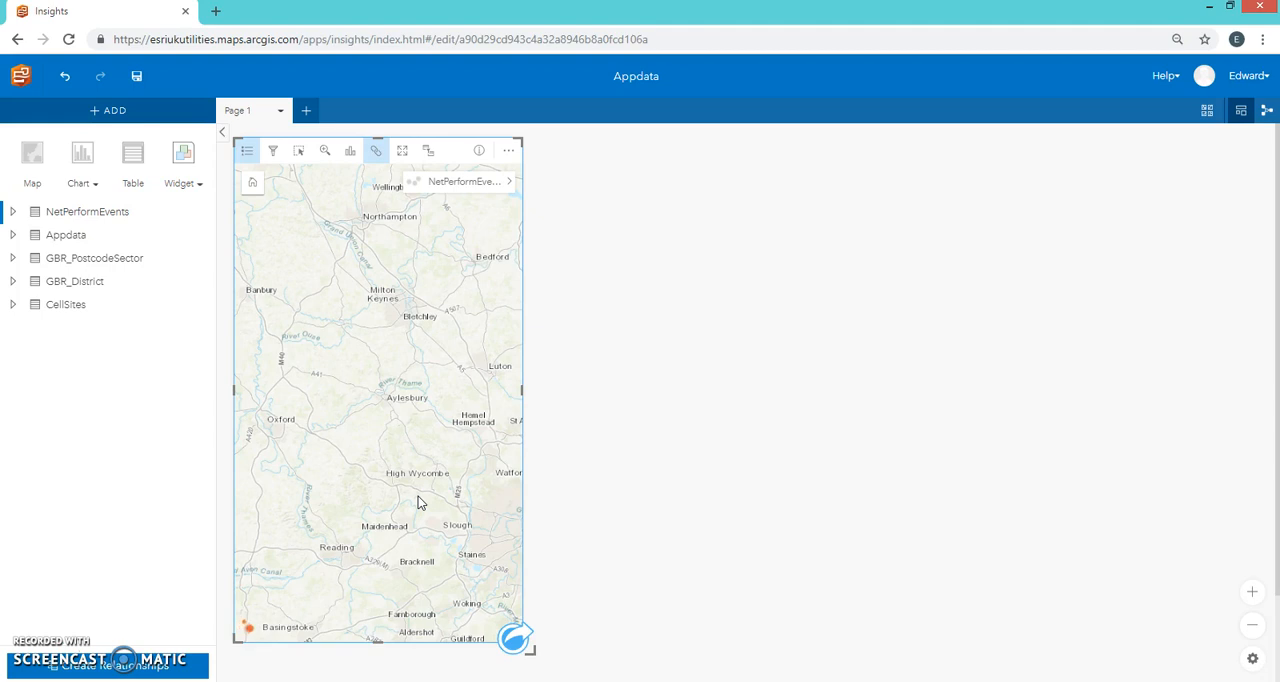
pyautogui.moveTo(522, 392); pyautogui.dragTo(565, 394)
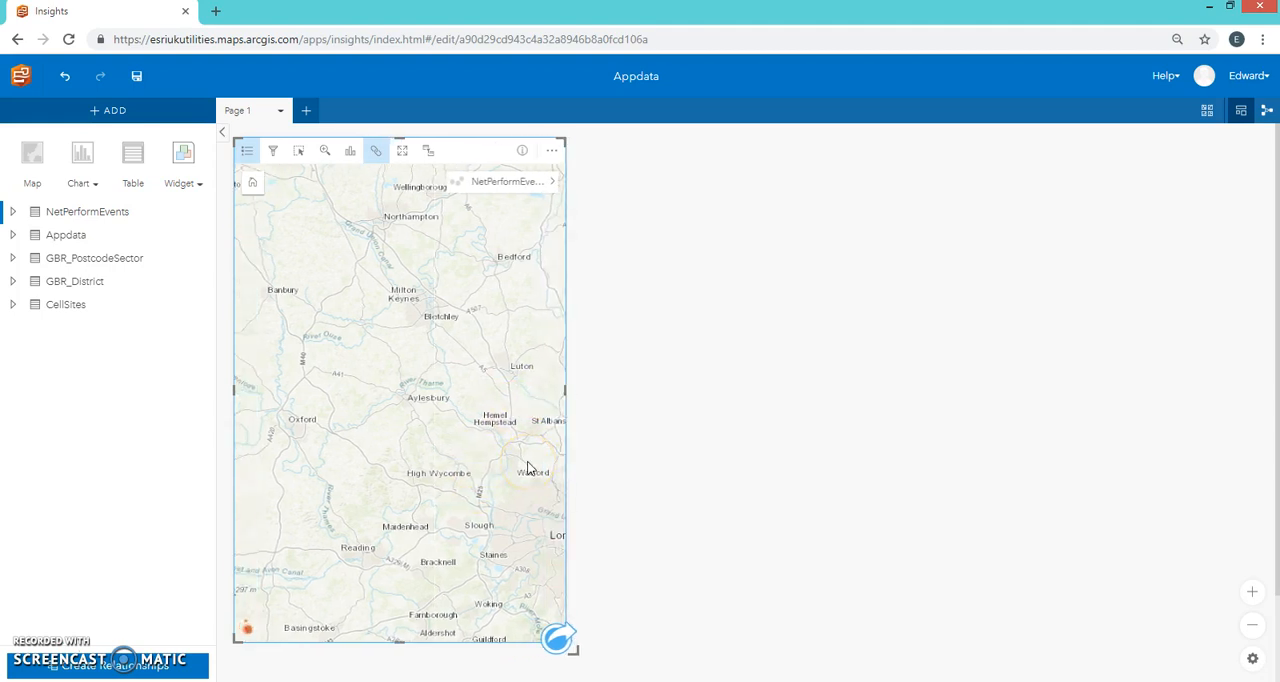
# Step: Create a bar chart of NetPerformEvents by Day of week beside the map and widen its card
pyautogui.click(13, 211)
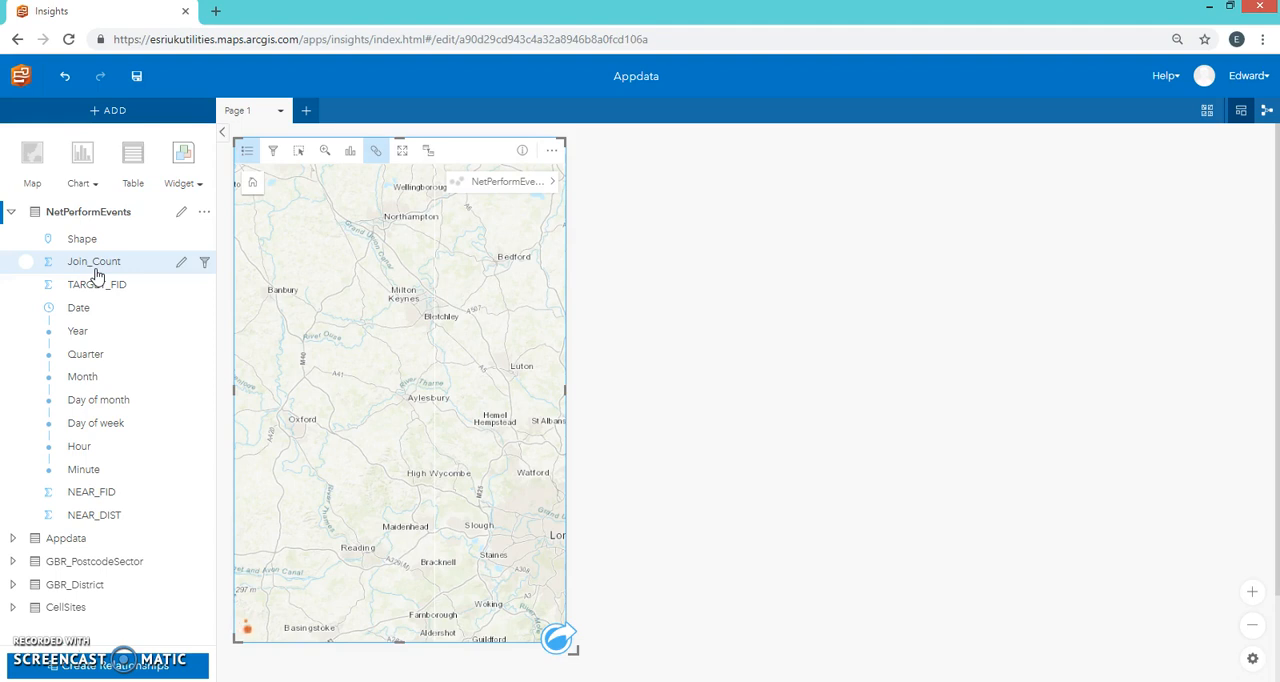
pyautogui.click(137, 316)
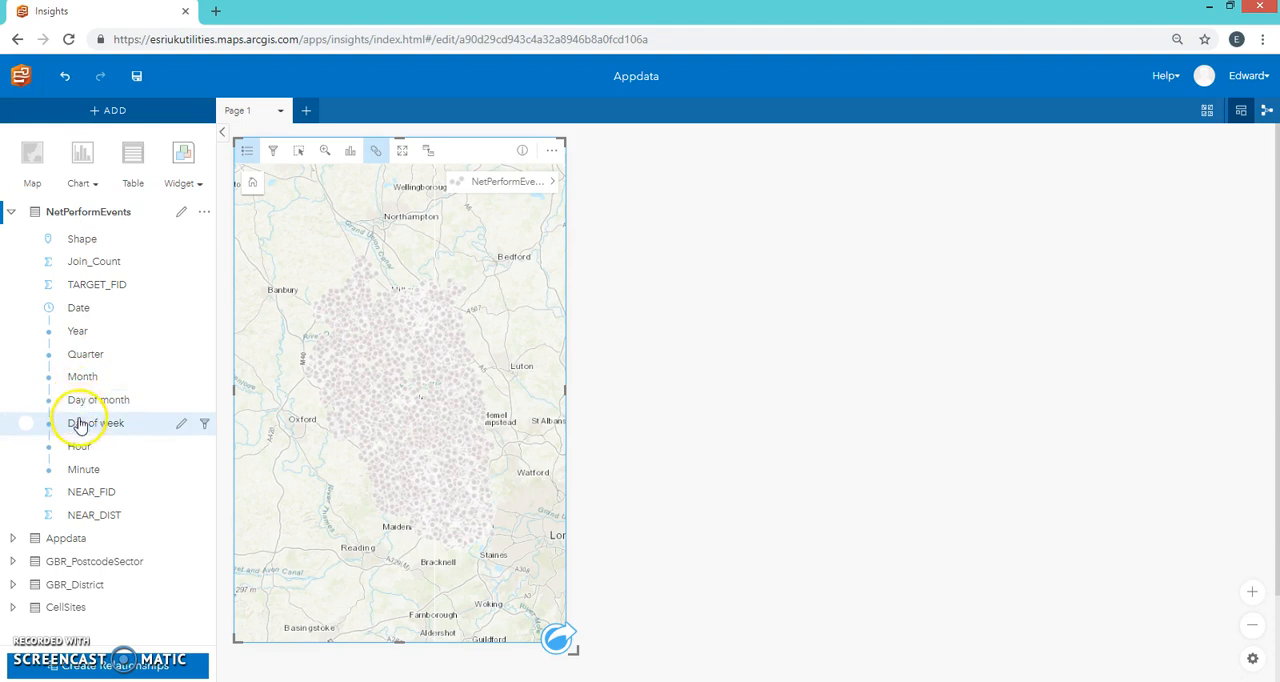
pyautogui.moveTo(80, 428); pyautogui.dragTo(618, 277)
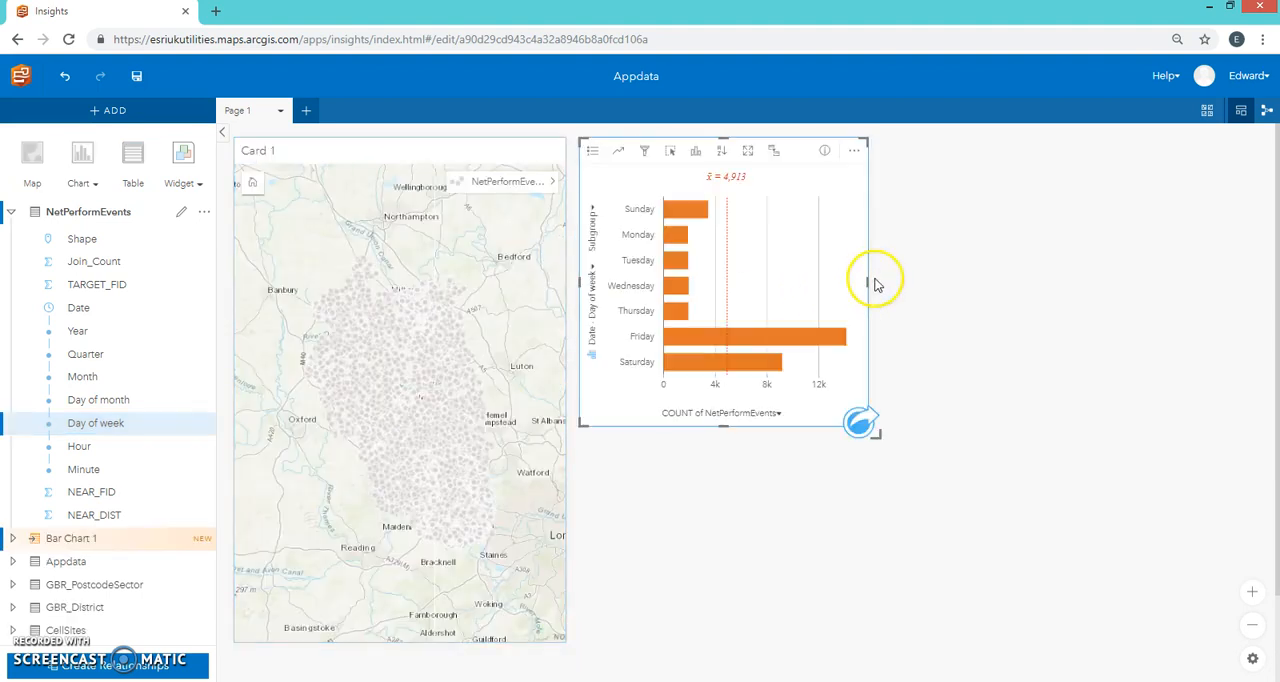
pyautogui.moveTo(949, 285); pyautogui.dragTo(1127, 283)
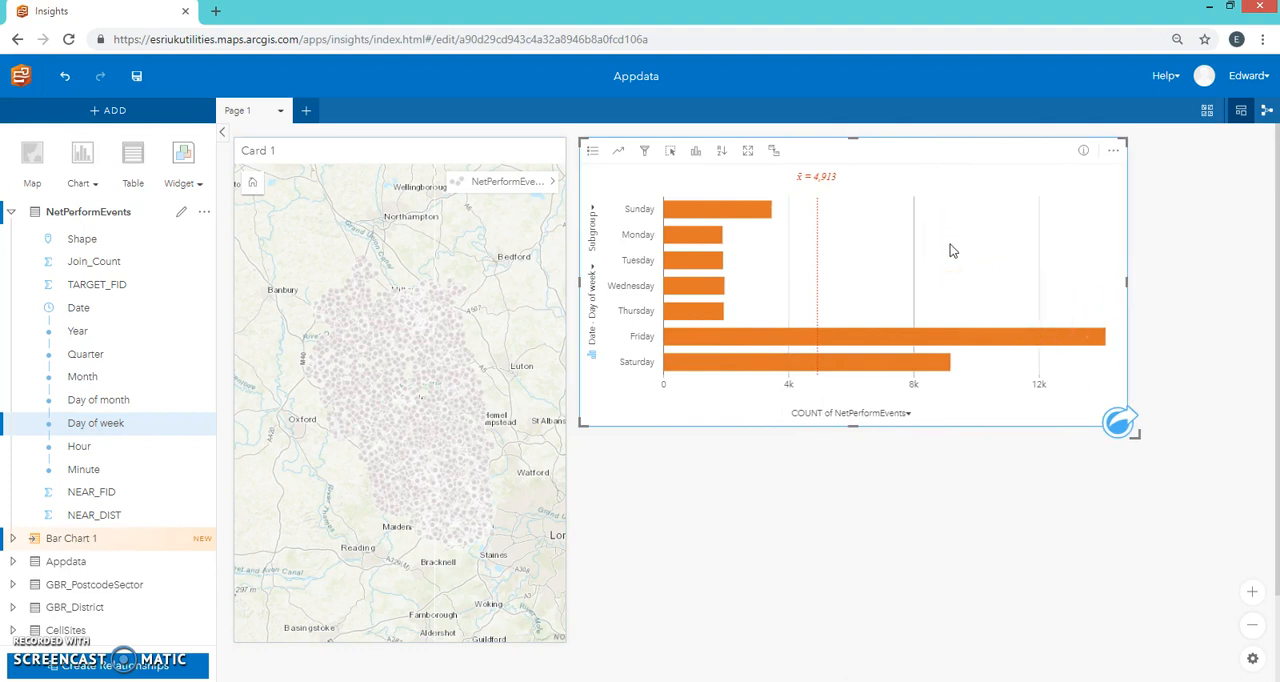
# Step: Check the event count for Sunday in the day-of-week bar chart and delete the chart
pyautogui.moveTo(725, 210)
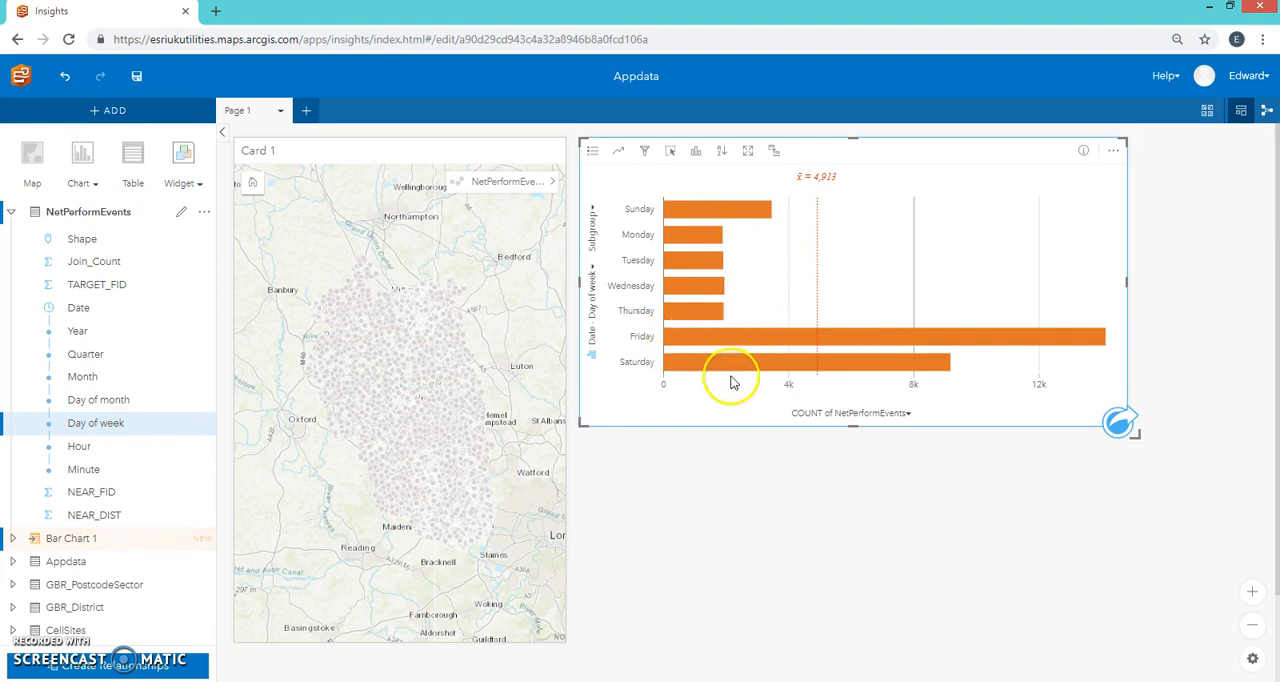
pyautogui.moveTo(658, 210)
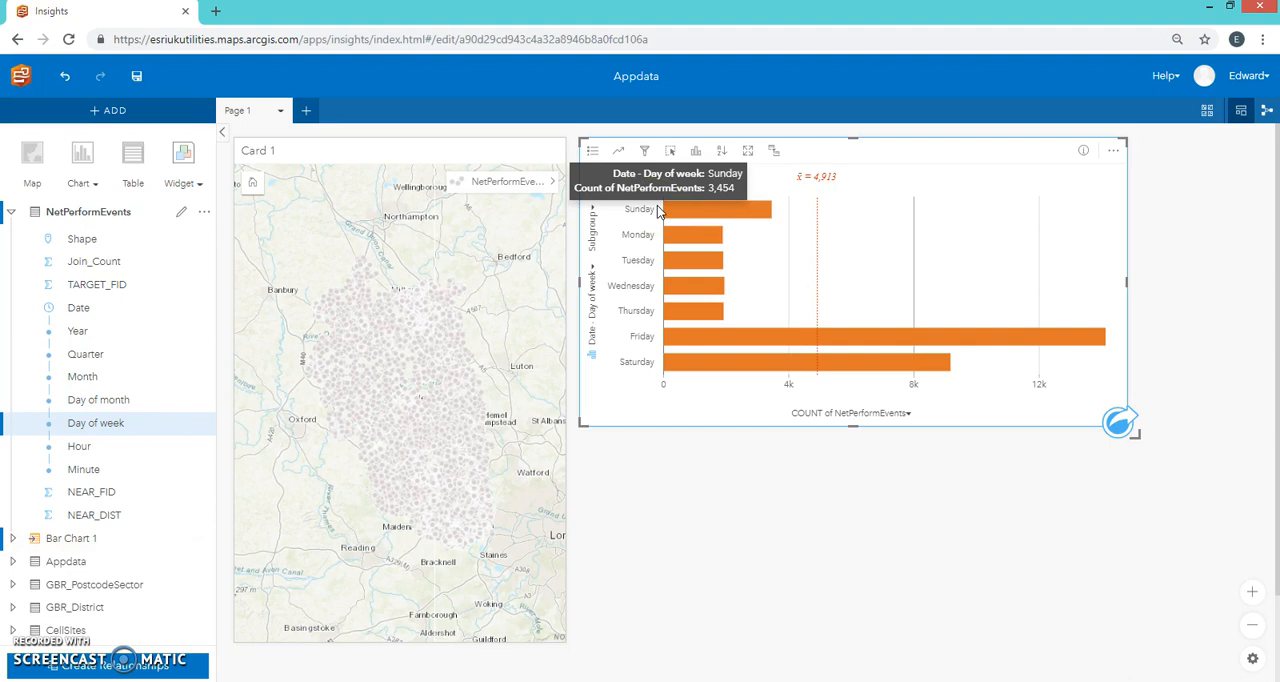
pyautogui.click(1115, 151)
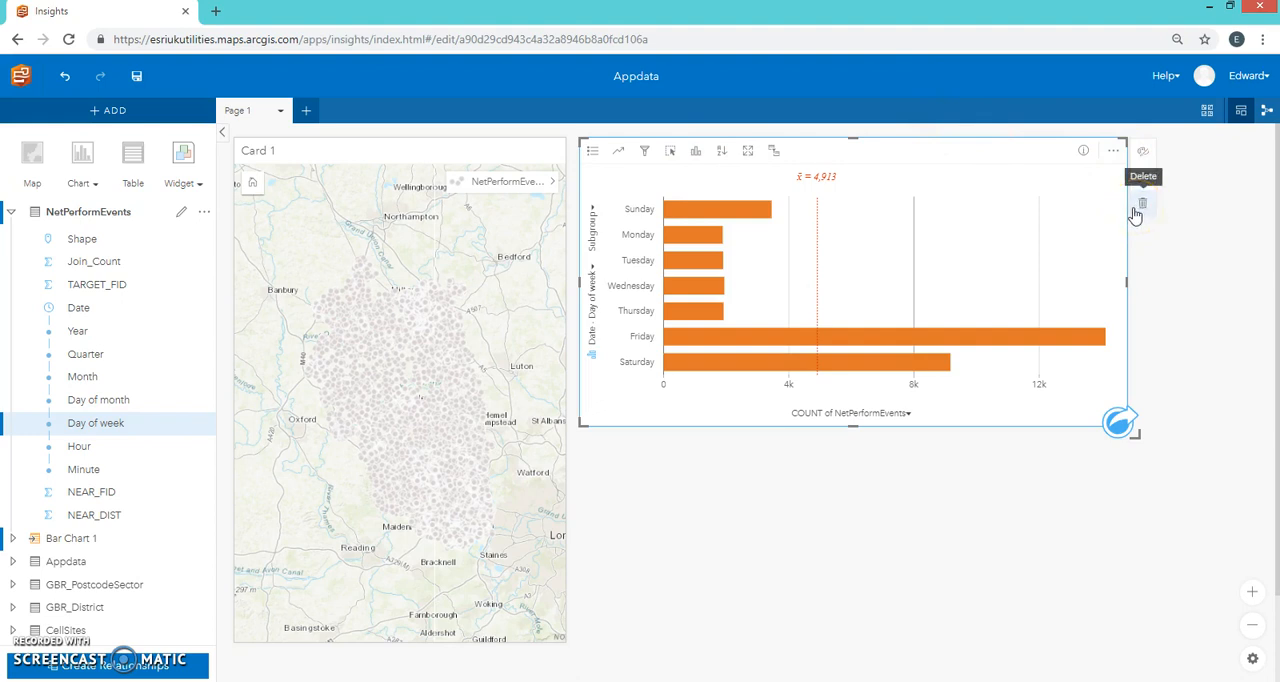
pyautogui.click(1142, 204)
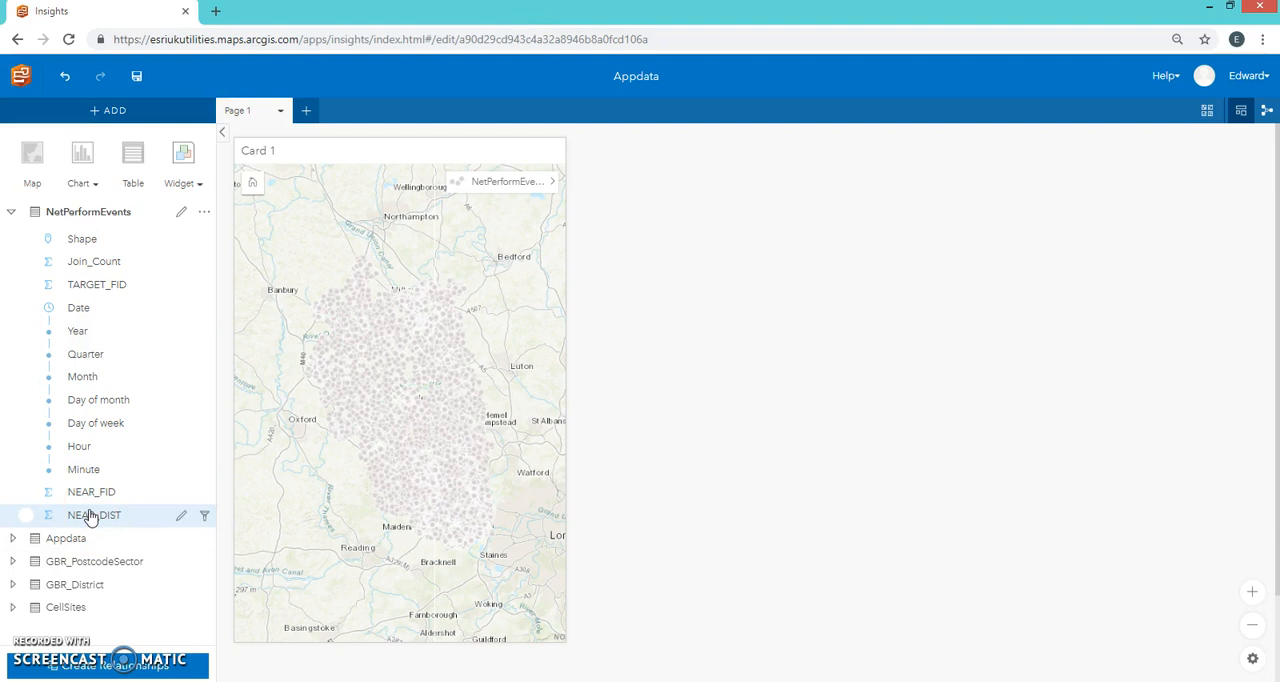
# Step: Create a wide histogram card of NEAR_DIST from NetPerformEvents beside the map and set it to 30 bins
pyautogui.moveTo(92, 515); pyautogui.dragTo(640, 275)
pyautogui.click(869, 373)
pyautogui.moveTo(866, 283); pyautogui.dragTo(1254, 266)
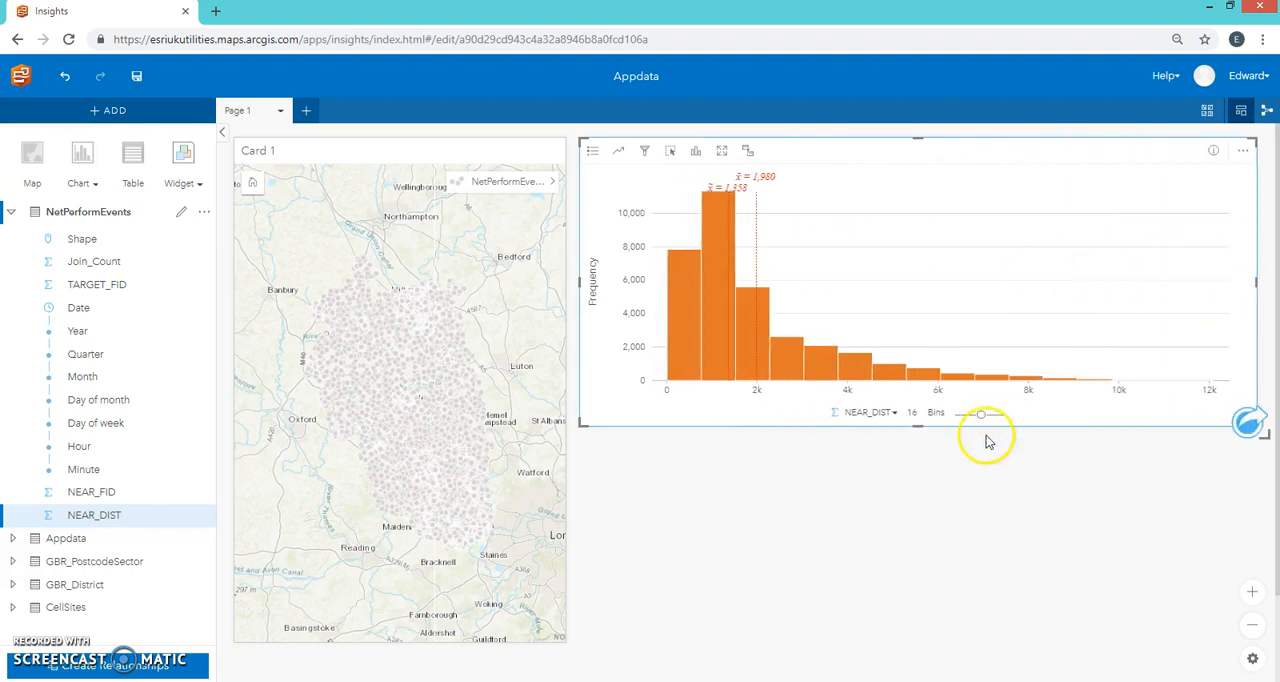
pyautogui.moveTo(984, 420); pyautogui.dragTo(1065, 411)
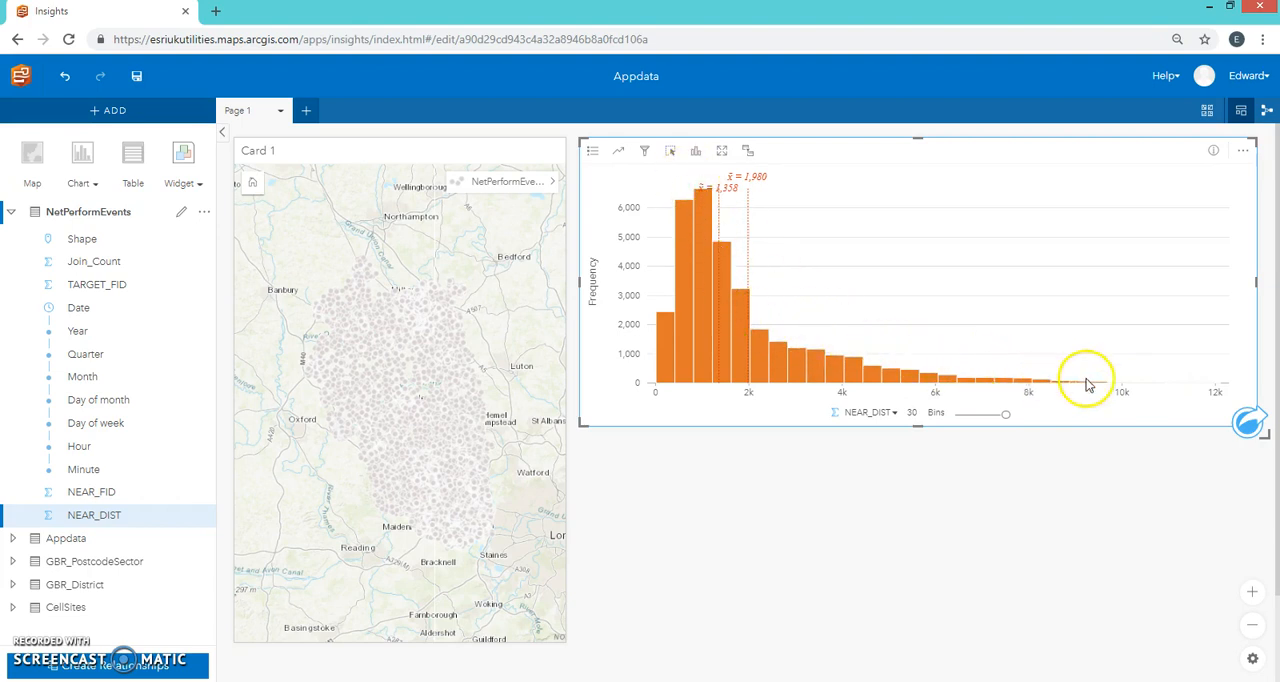
# Step: Select the tallest bin of the NEAR_DIST histogram to show only its events on the map and read its interval
pyautogui.moveTo(1120, 388)
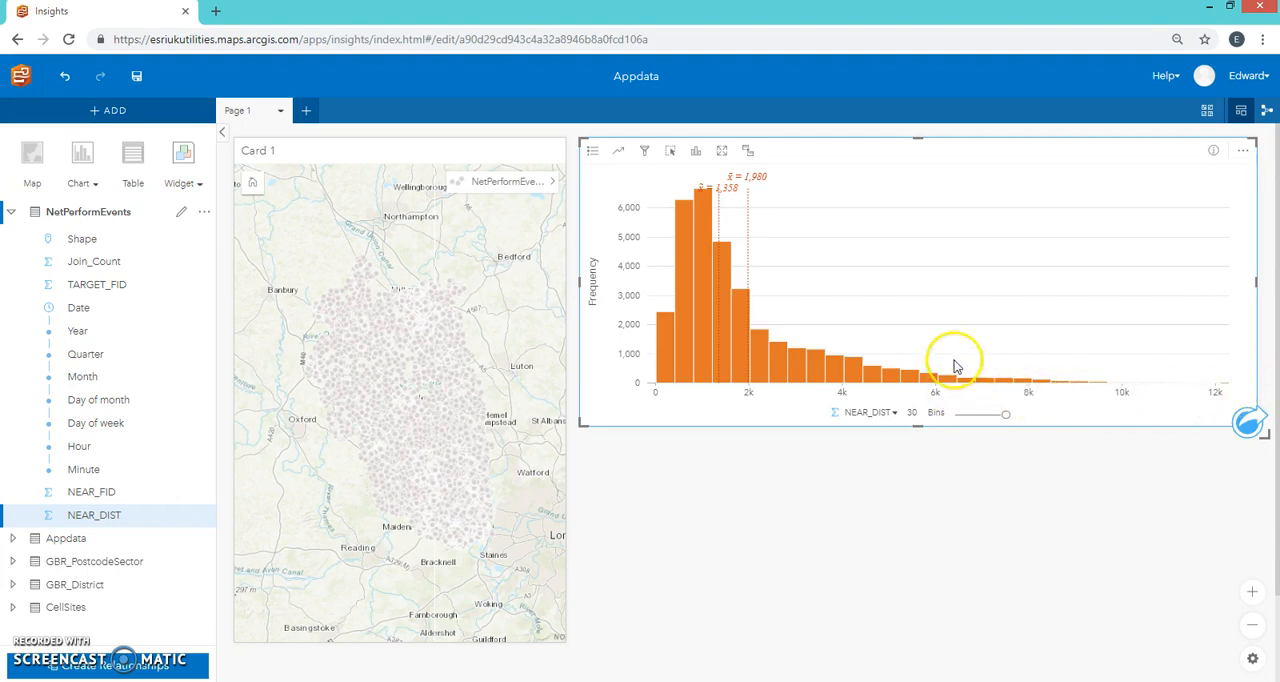
pyautogui.click(708, 230)
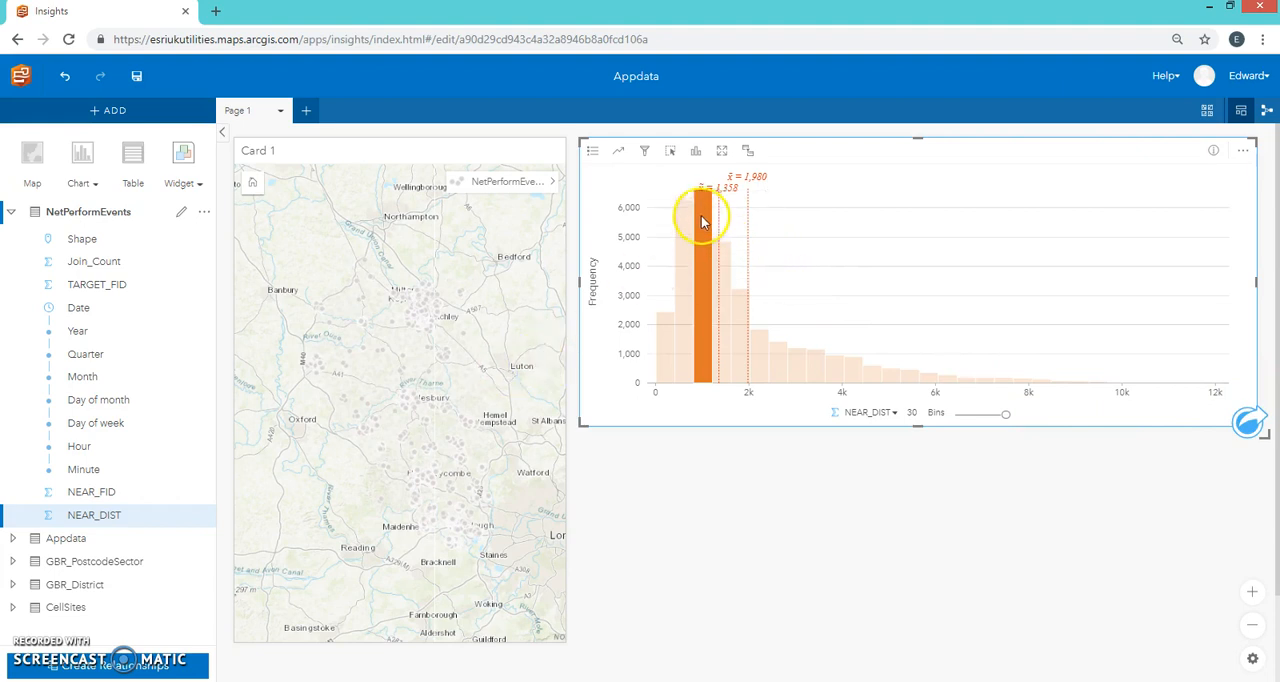
pyautogui.click(702, 224)
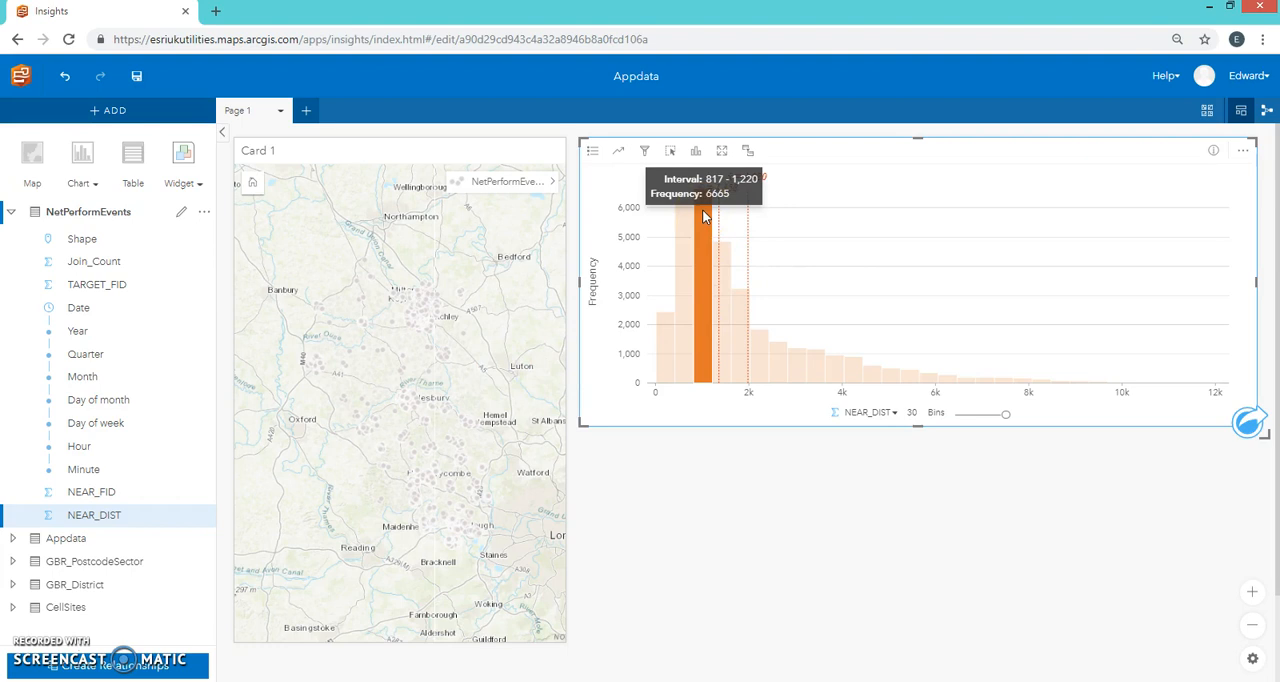
pyautogui.click(825, 236)
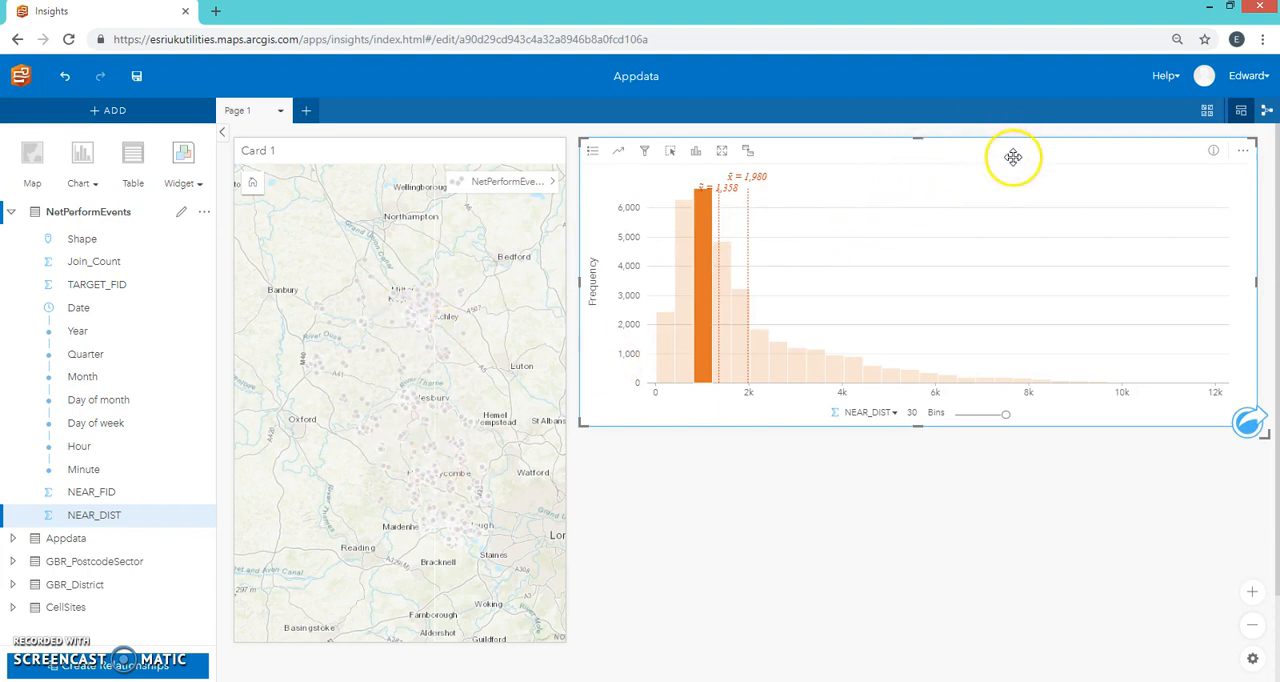
# Step: Delete the NEAR_DIST histogram card and collapse the NetPerformEvents field list
pyautogui.click(1238, 151)
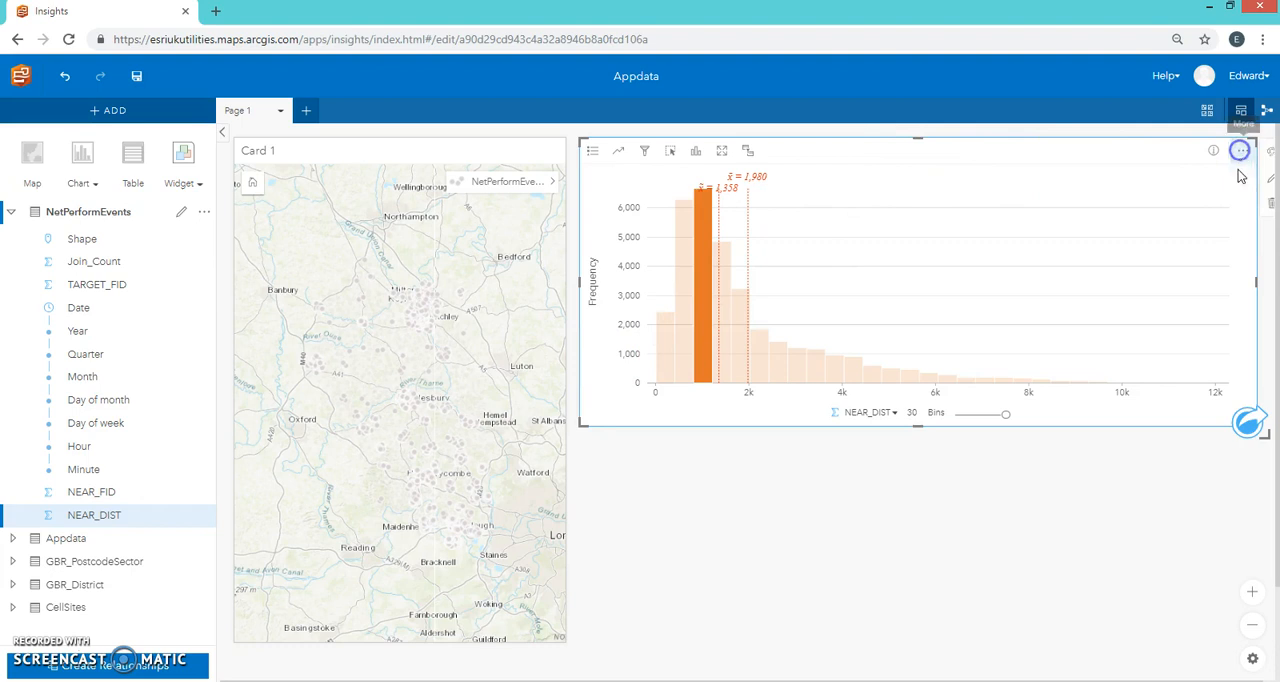
pyautogui.click(1270, 202)
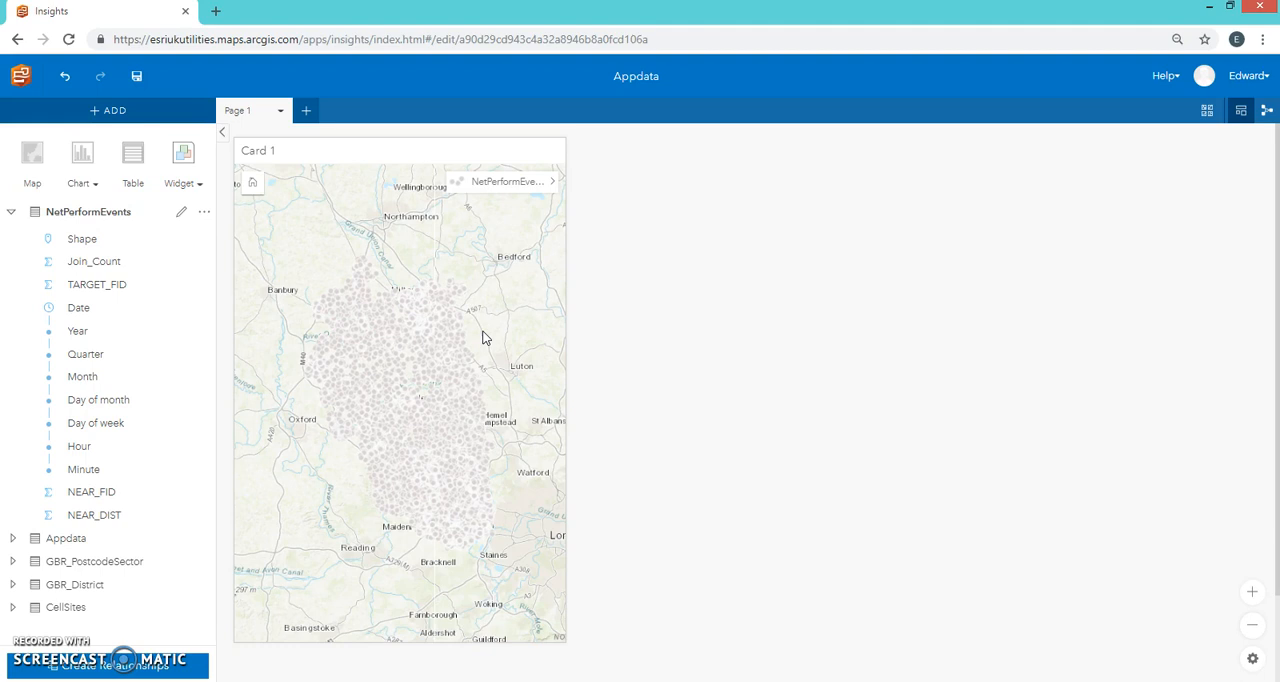
pyautogui.click(11, 211)
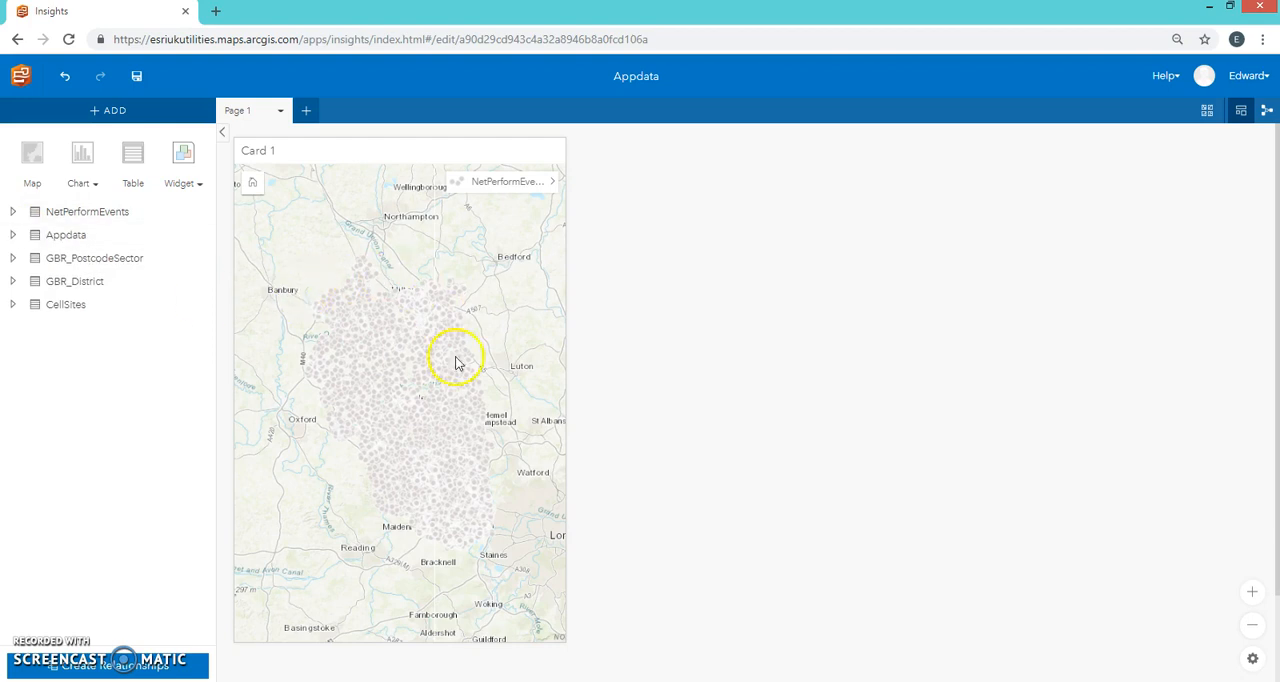
# Step: Create a second map card from GBR_PostcodeSector beside the events map and extend it to the same height
pyautogui.moveTo(355, 418)
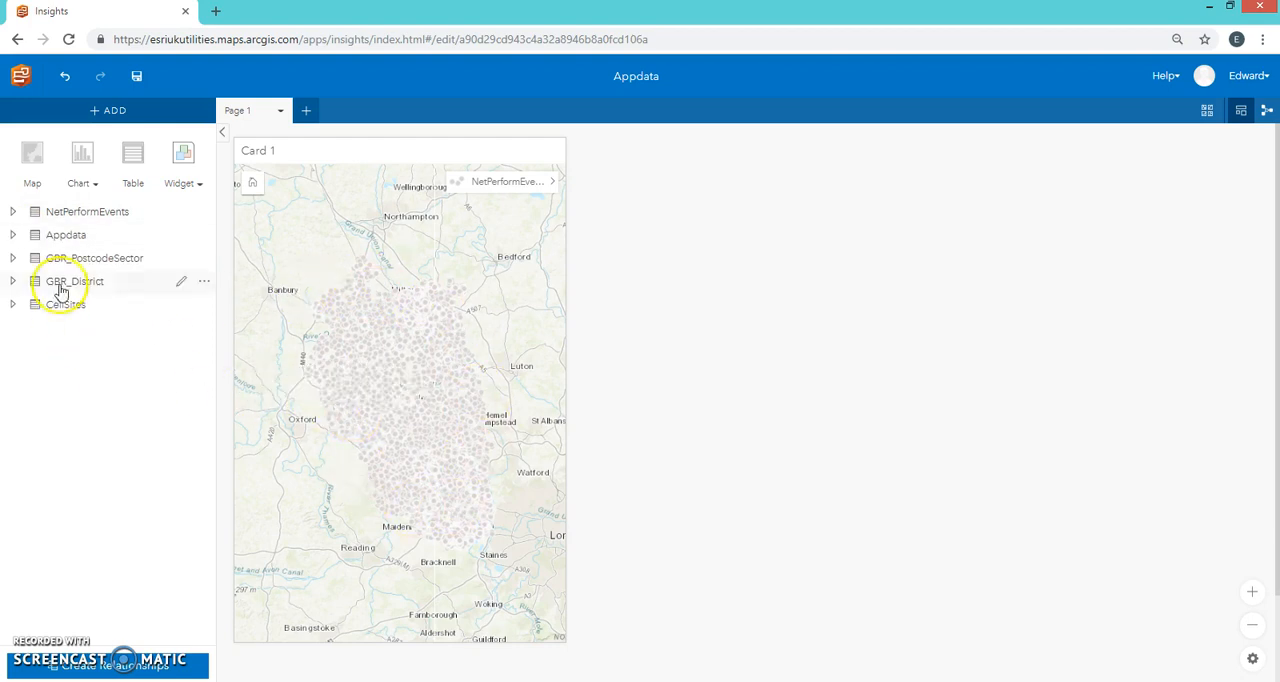
pyautogui.moveTo(60, 264); pyautogui.dragTo(645, 210)
pyautogui.moveTo(726, 426); pyautogui.dragTo(723, 641)
pyautogui.moveTo(443, 517); pyautogui.dragTo(372, 421)
pyautogui.scroll(4, 418, 483)
pyautogui.moveTo(371, 471); pyautogui.dragTo(417, 377)
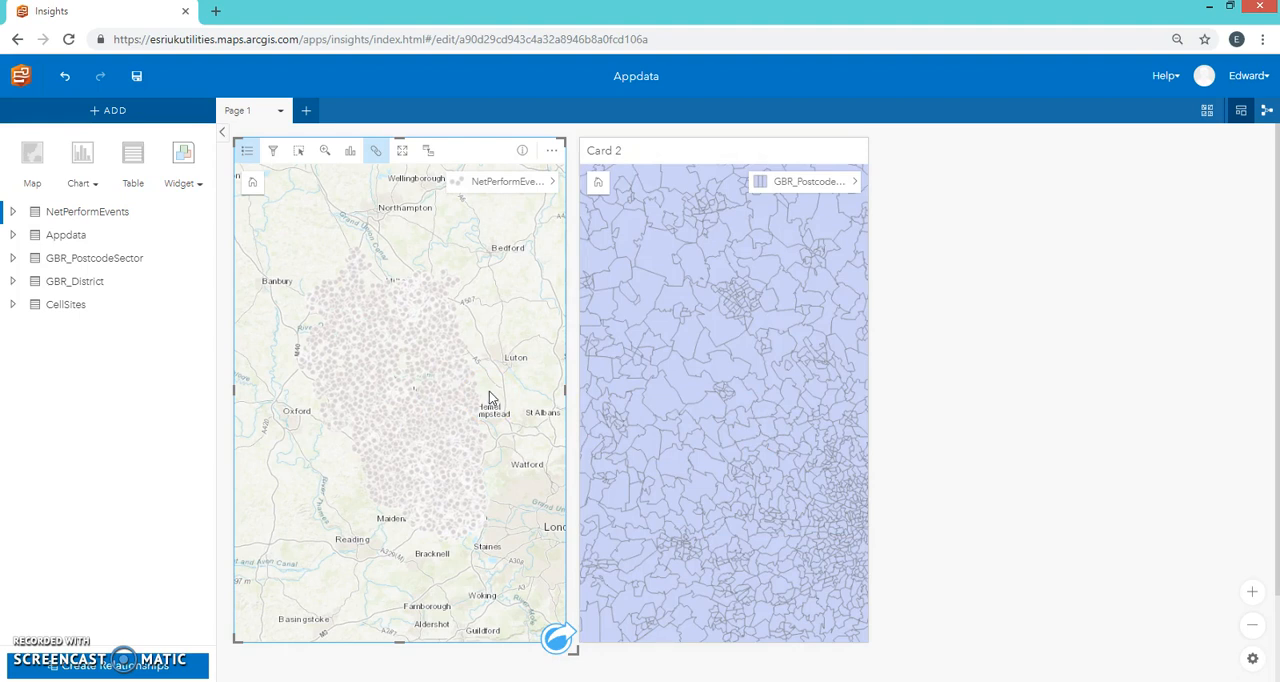
# Step: Review the GBR_PostcodeSector fields and run a spatial aggregation of NetPerformEvents into the postcode sectors, styled by COUNT of NetPerformEvents
pyautogui.click(14, 258)
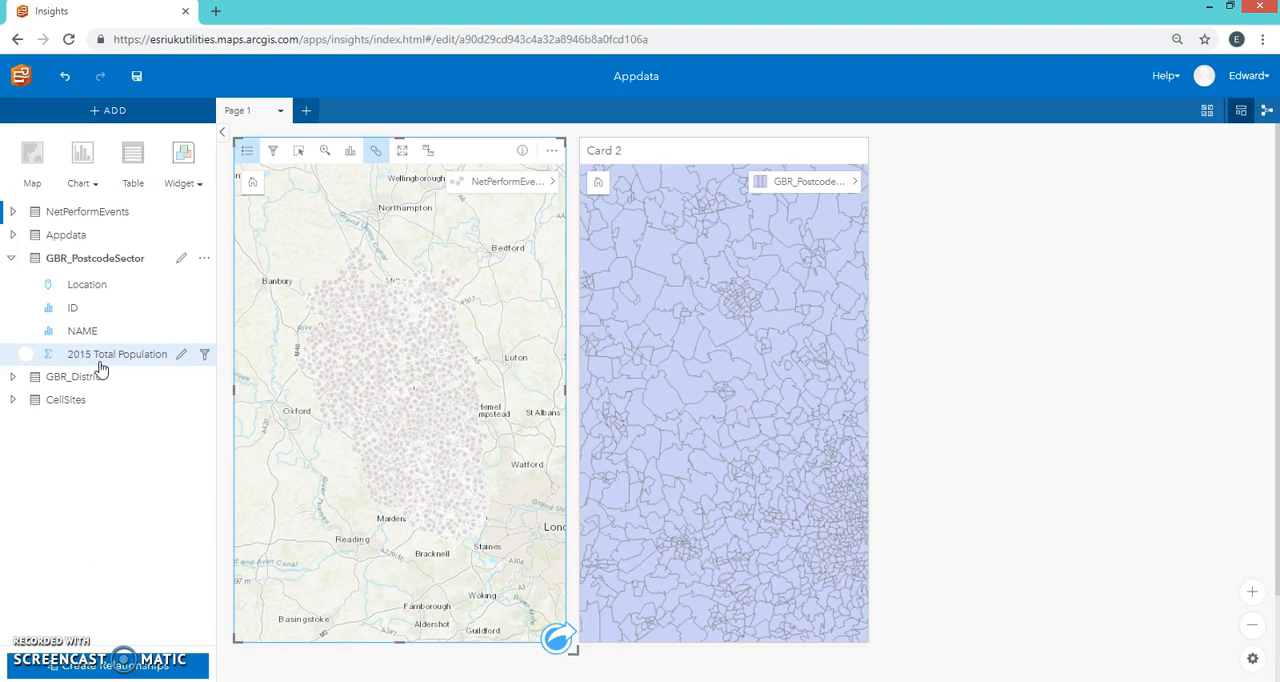
pyautogui.click(11, 258)
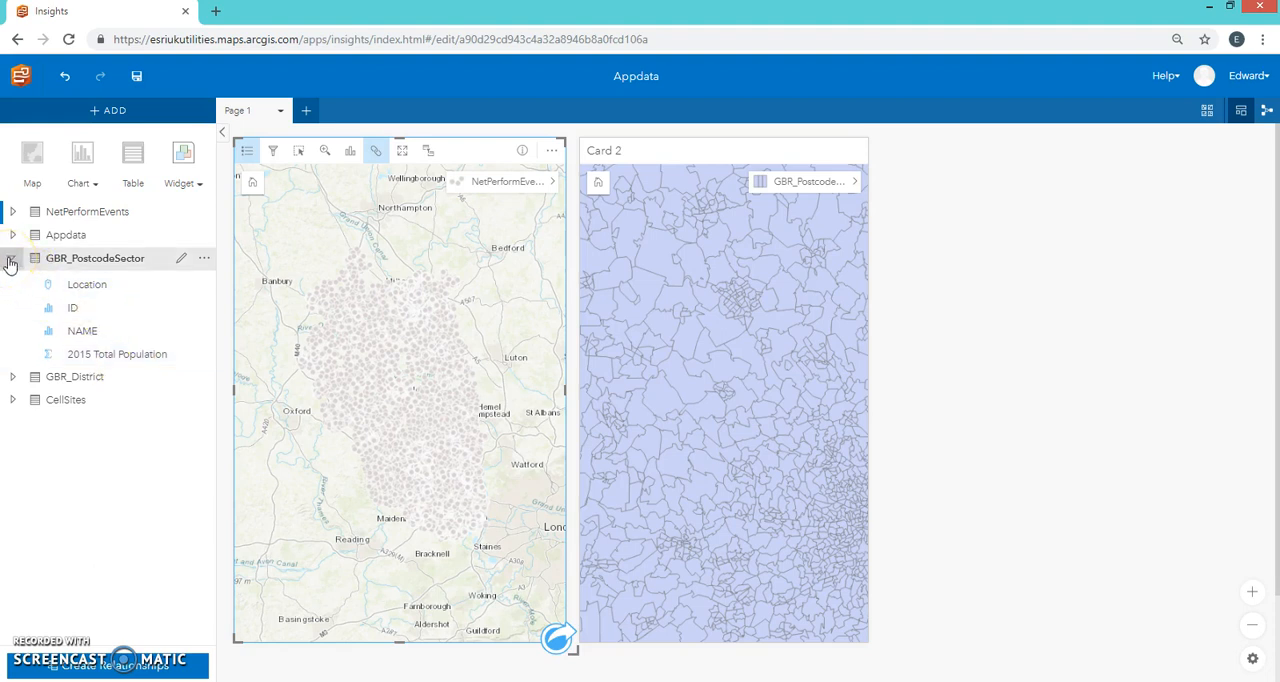
pyautogui.click(11, 260)
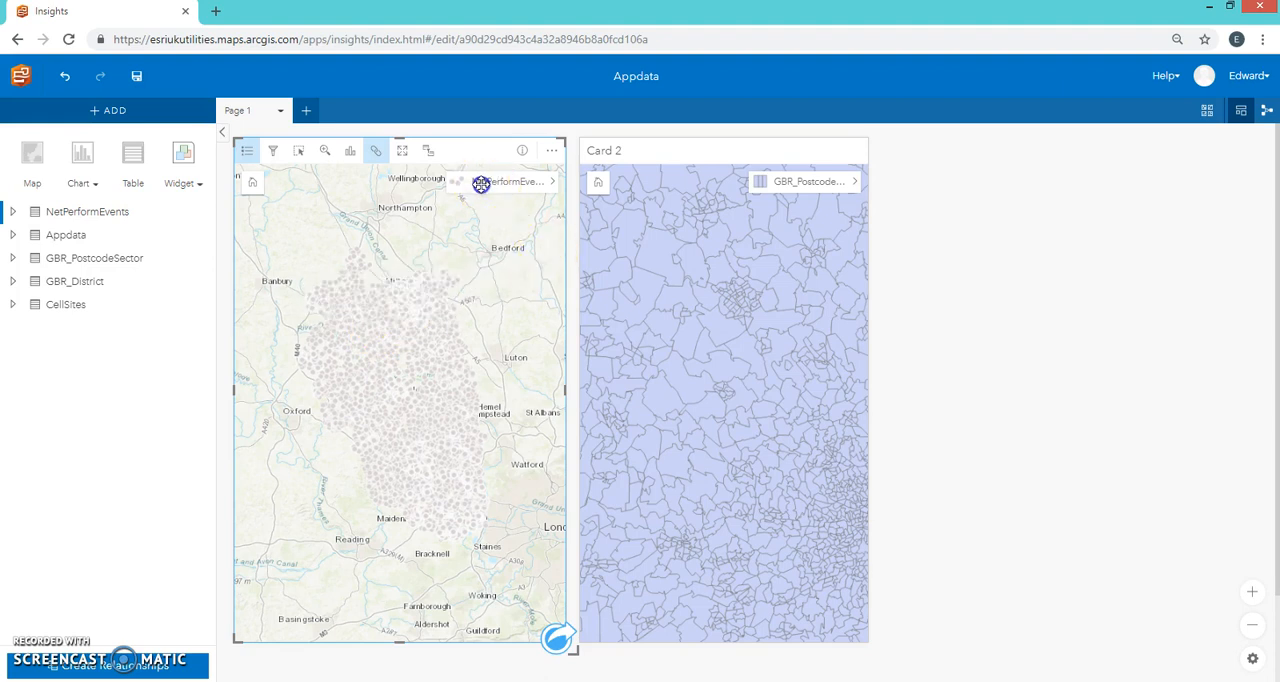
pyautogui.moveTo(481, 184); pyautogui.dragTo(686, 500)
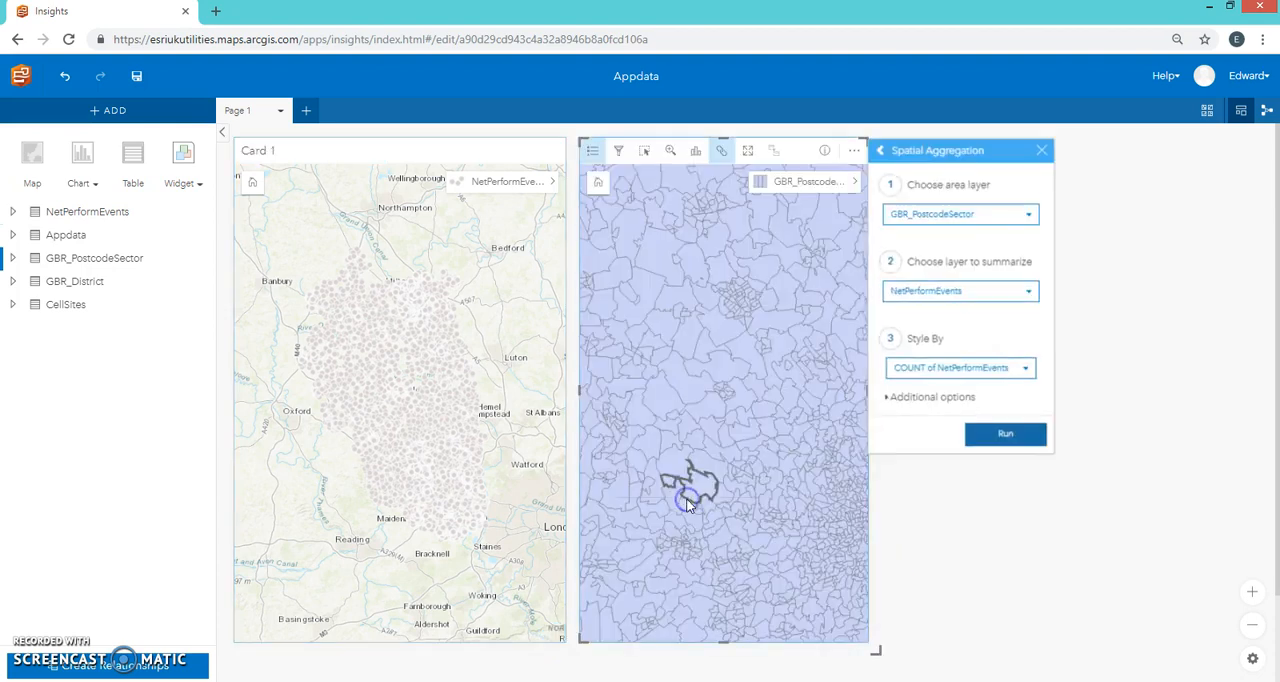
pyautogui.click(986, 443)
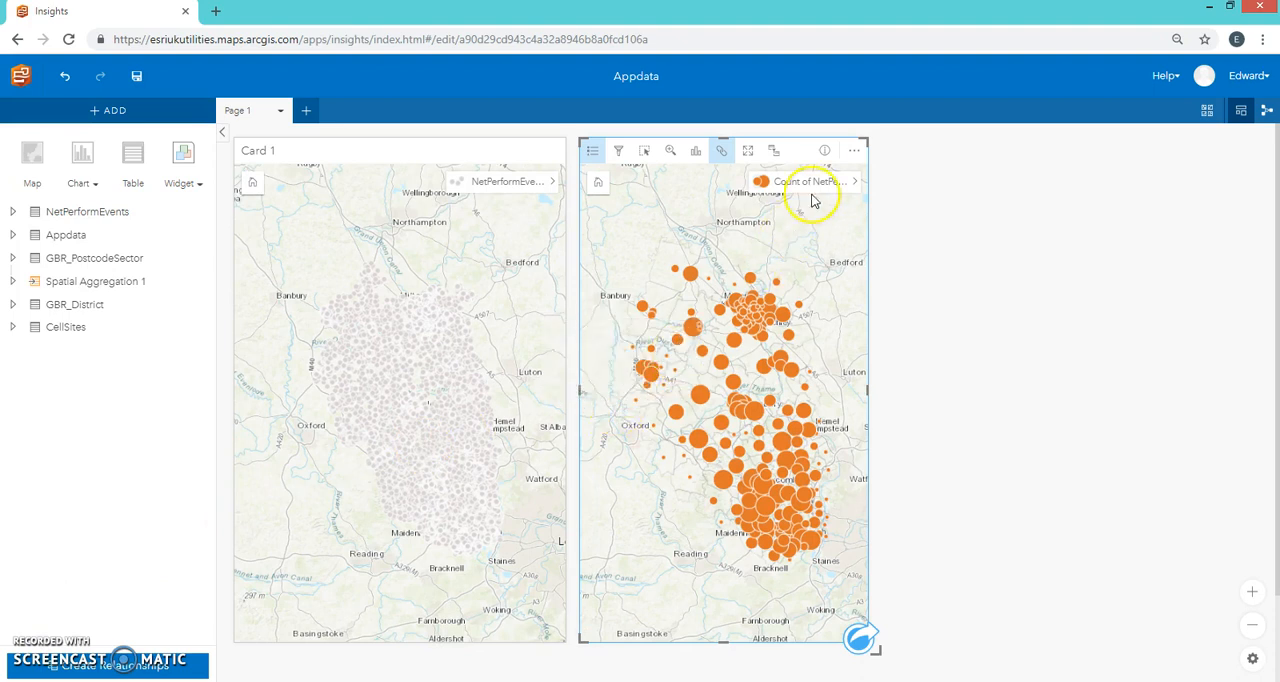
# Step: Change the aggregated layer's symbol type to Counts and Amounts (Color) and close the layer options
pyautogui.click(854, 182)
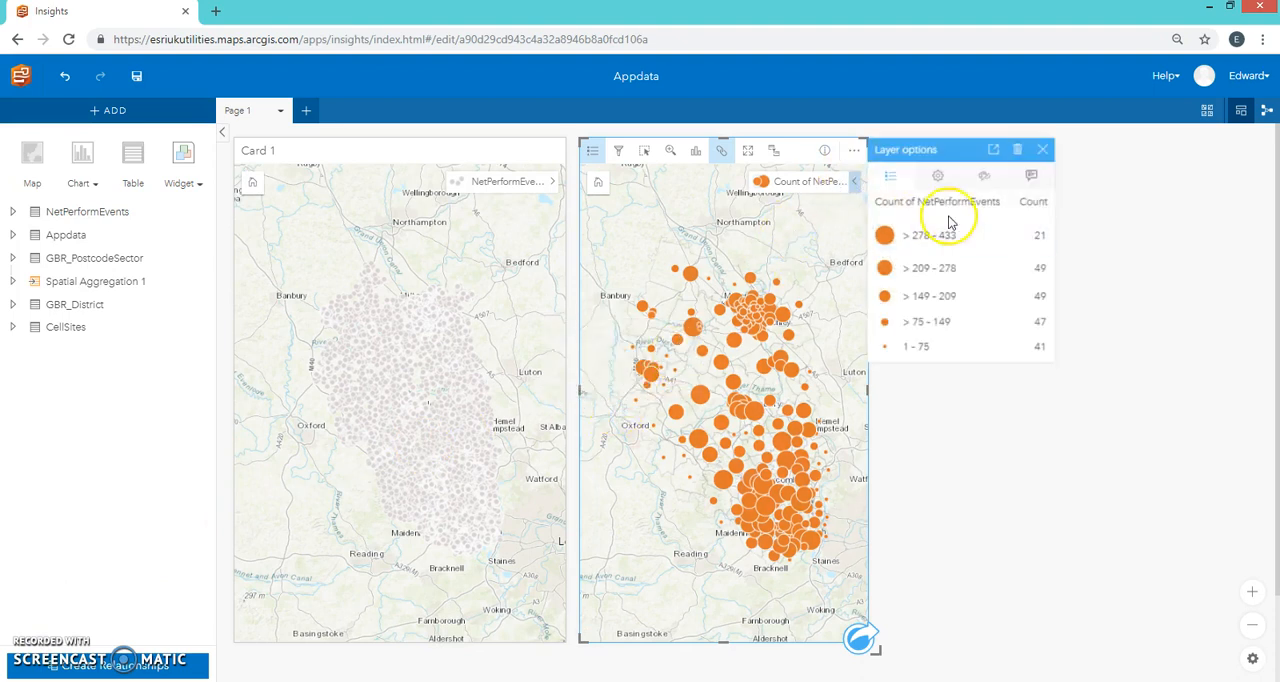
pyautogui.click(937, 176)
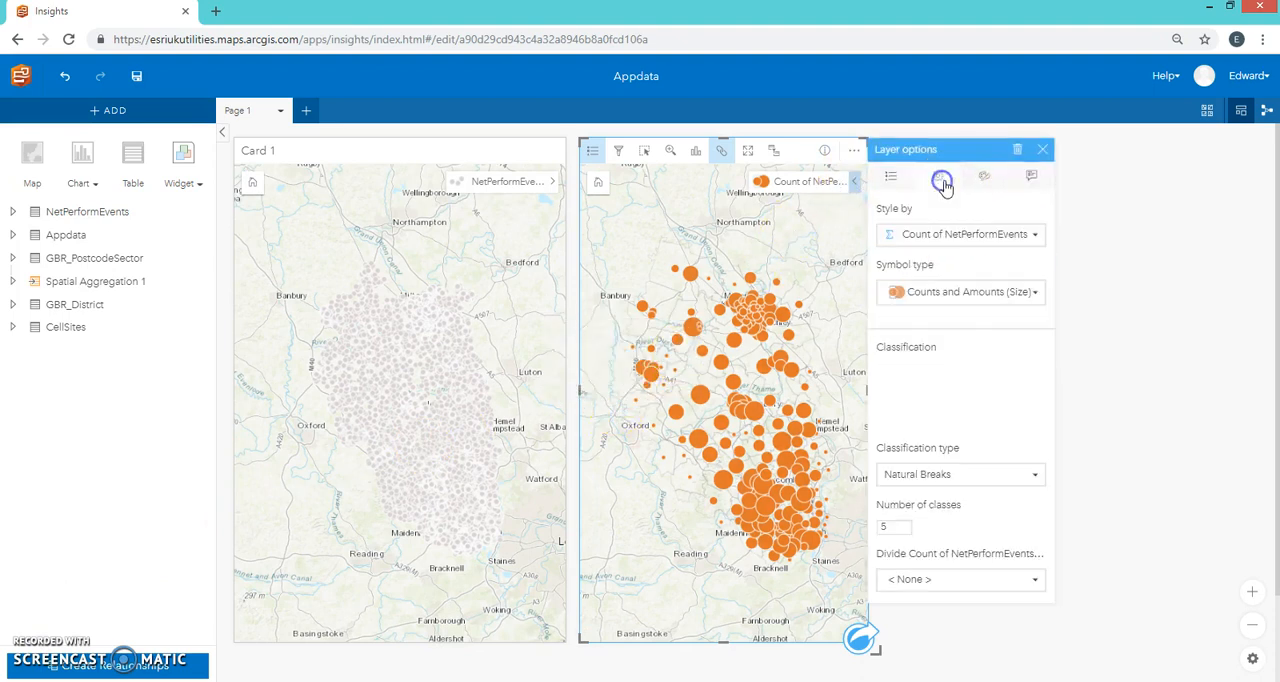
pyautogui.click(1025, 292)
pyautogui.click(1006, 342)
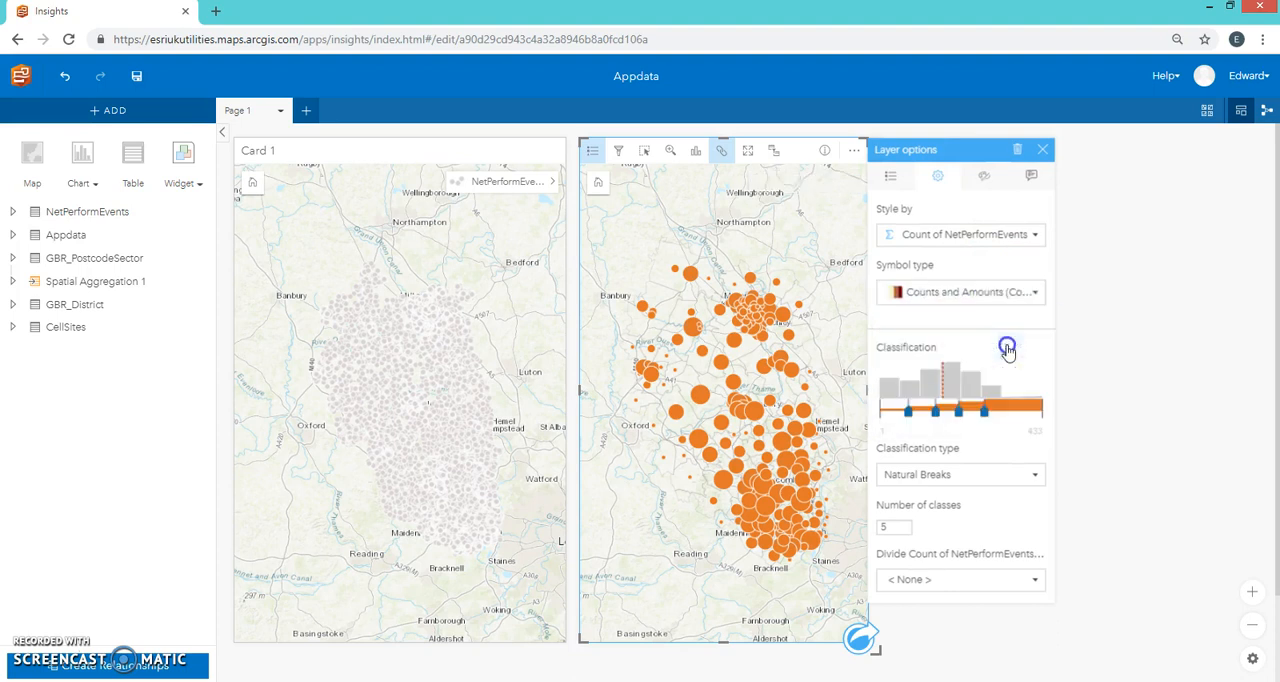
pyautogui.click(1042, 150)
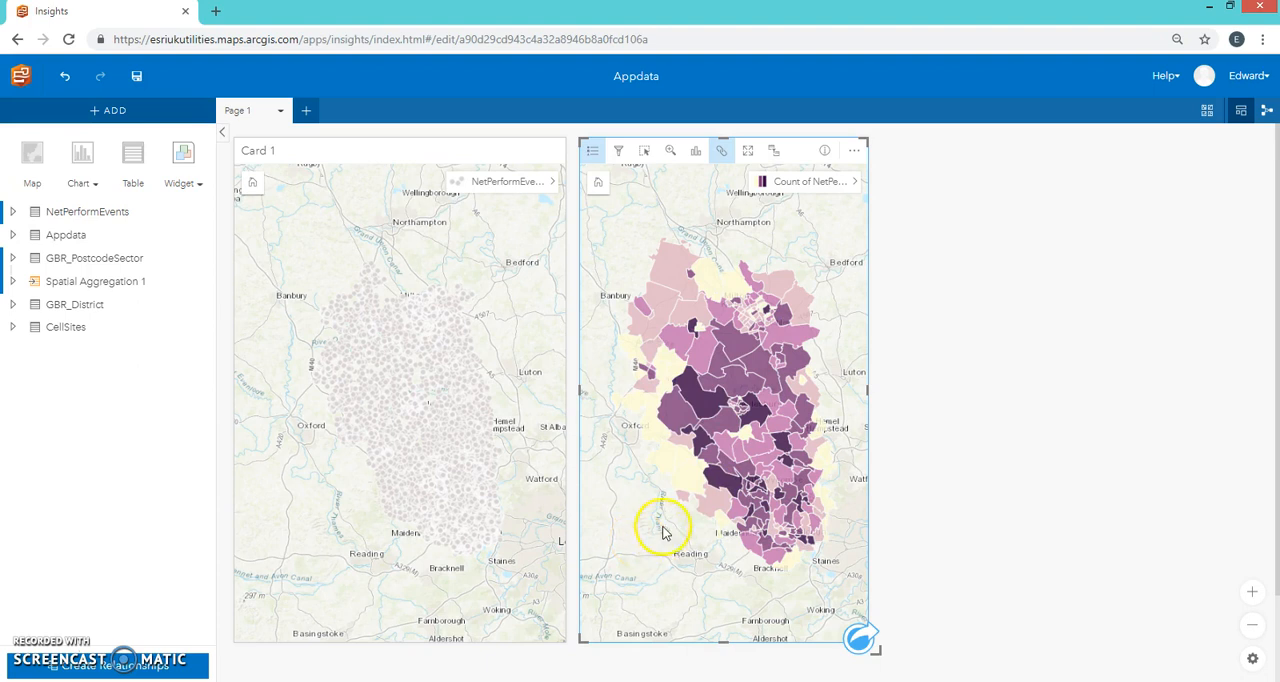
# Step: Divide the aggregated layer's Count of NetPerformEvents by TOTPOP_CY and close the layer options
pyautogui.moveTo(707, 408)
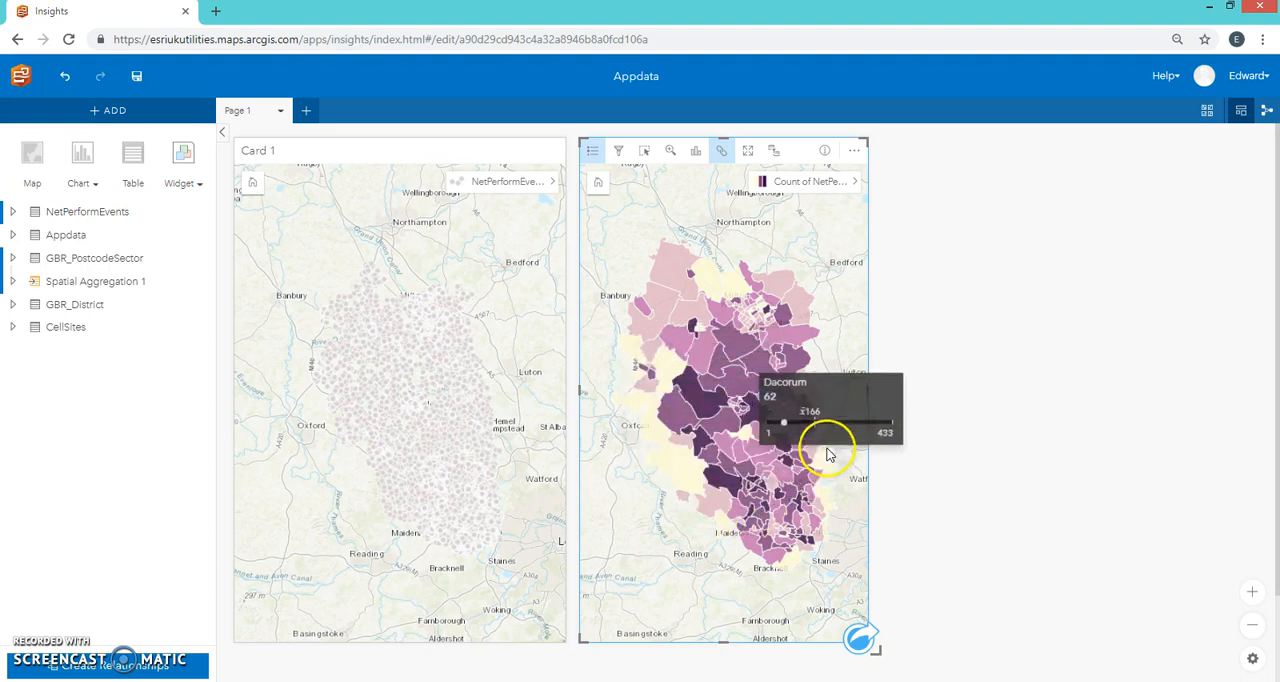
pyautogui.click(859, 184)
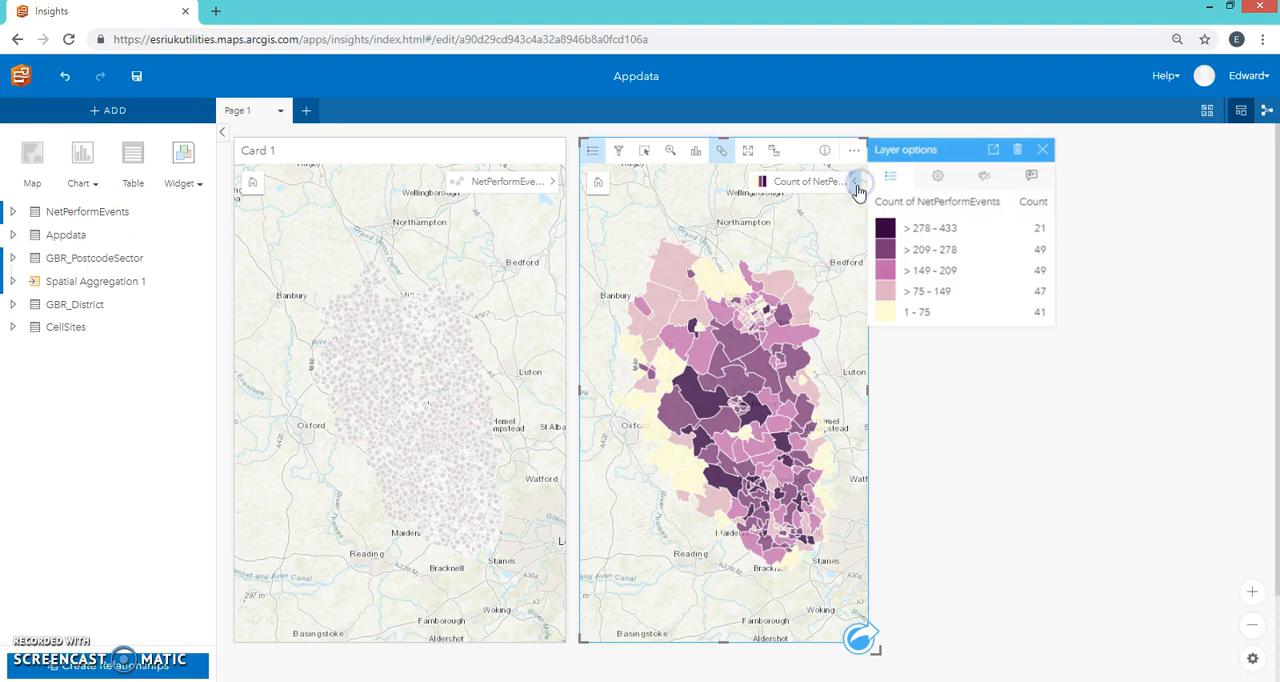
pyautogui.click(933, 176)
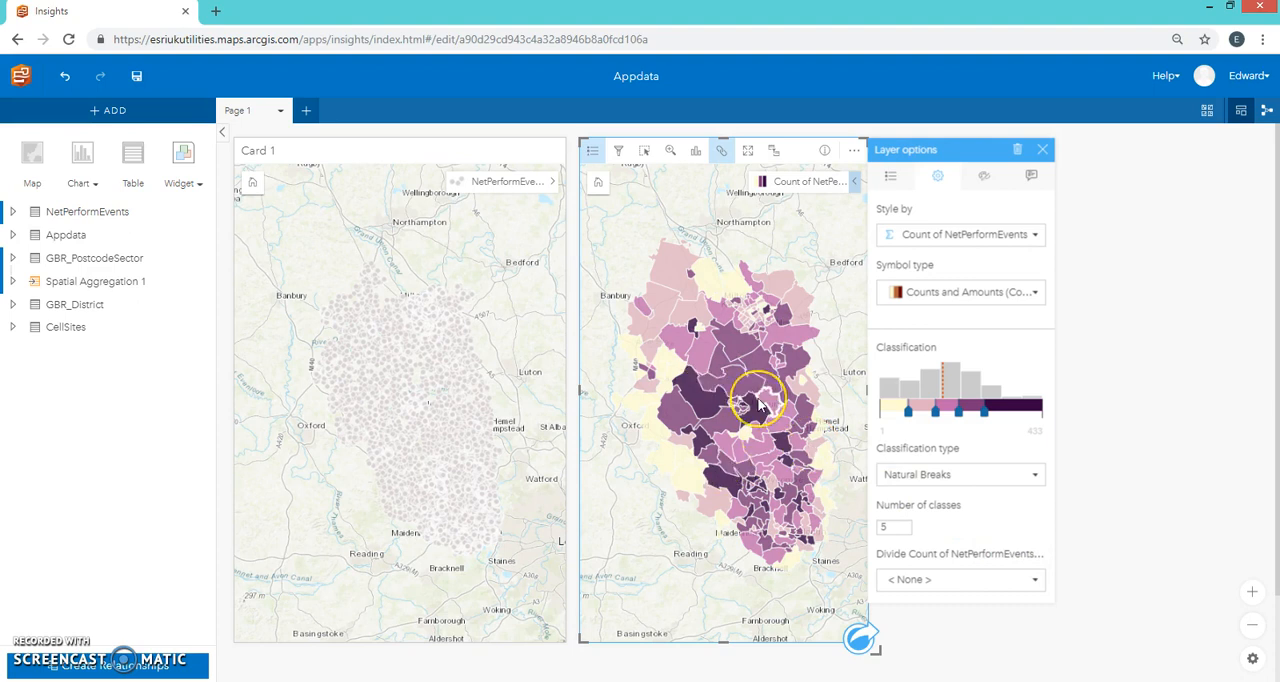
pyautogui.moveTo(758, 400)
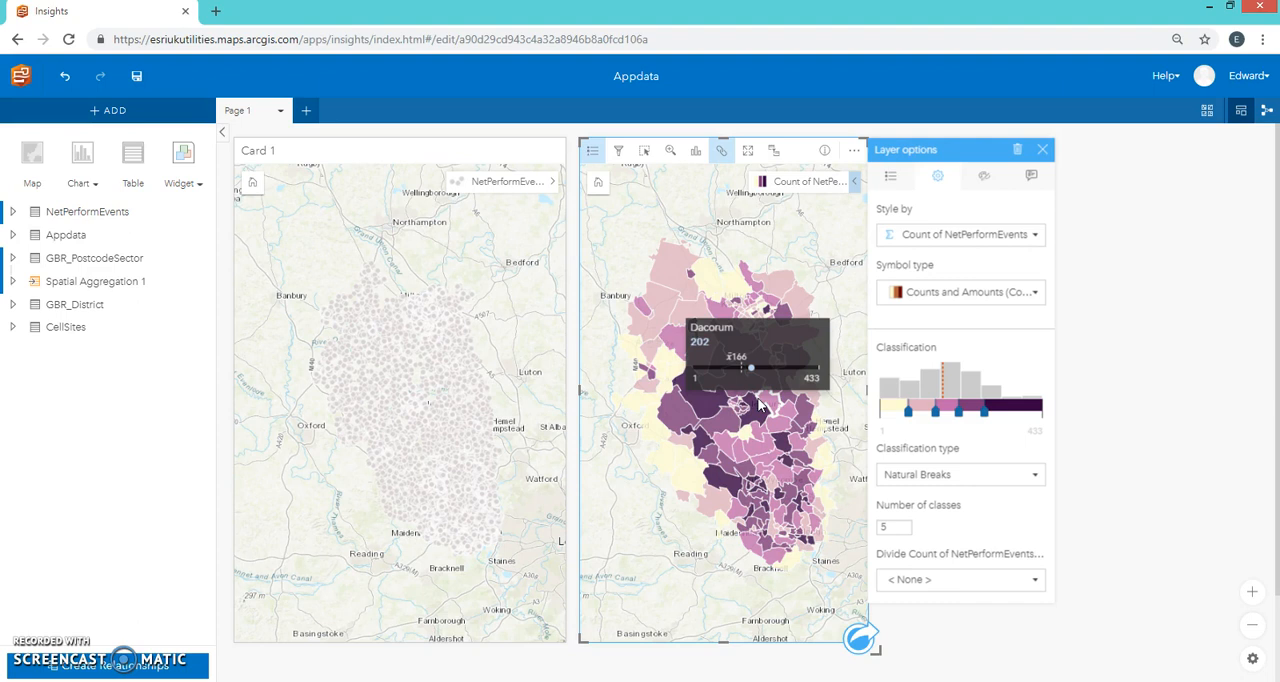
pyautogui.click(1046, 581)
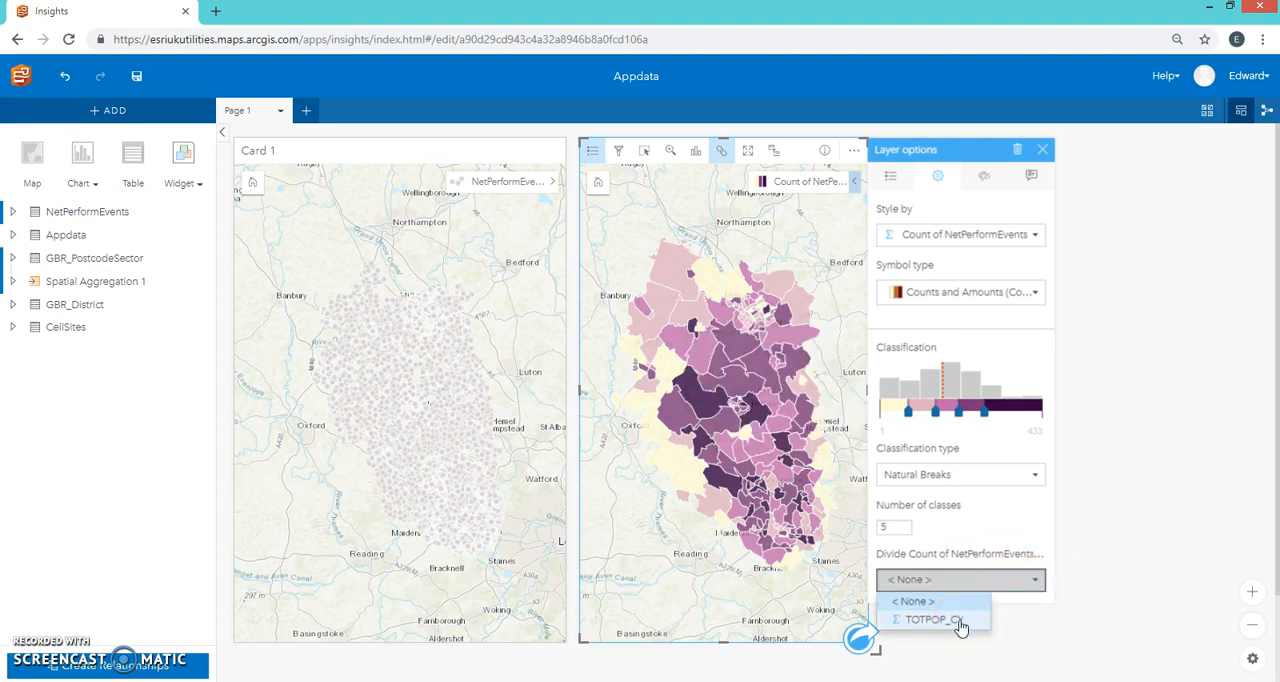
pyautogui.click(958, 621)
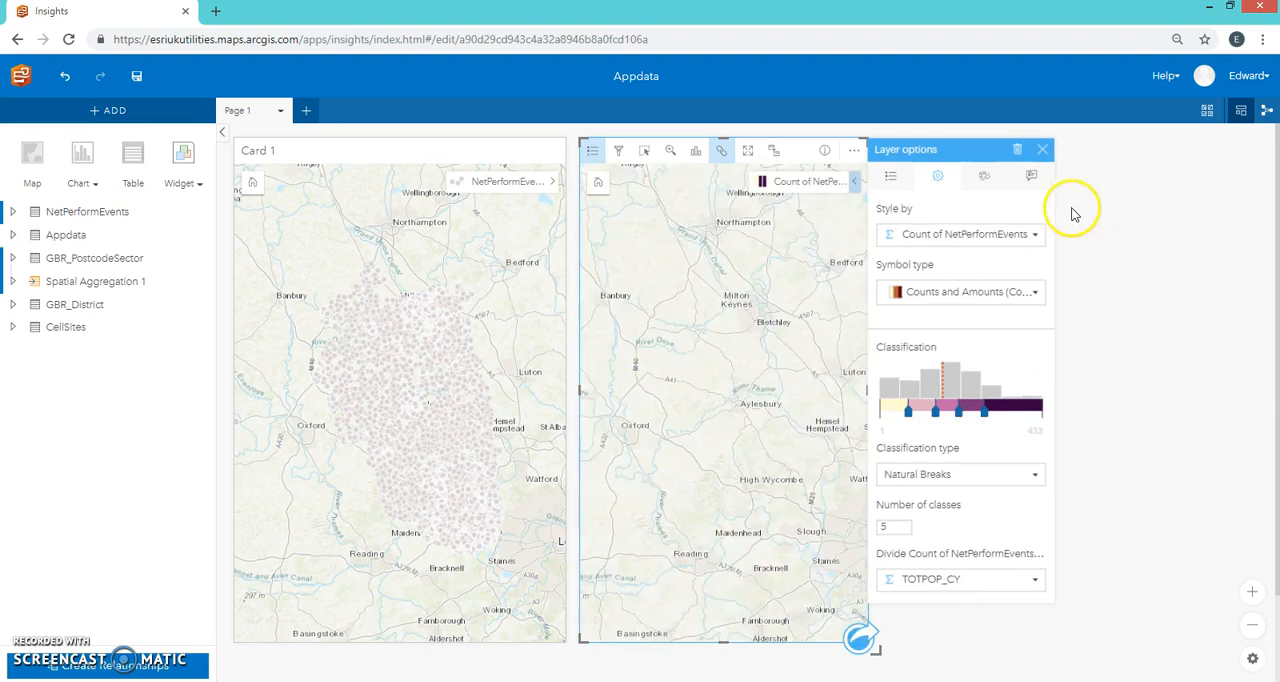
pyautogui.click(1043, 151)
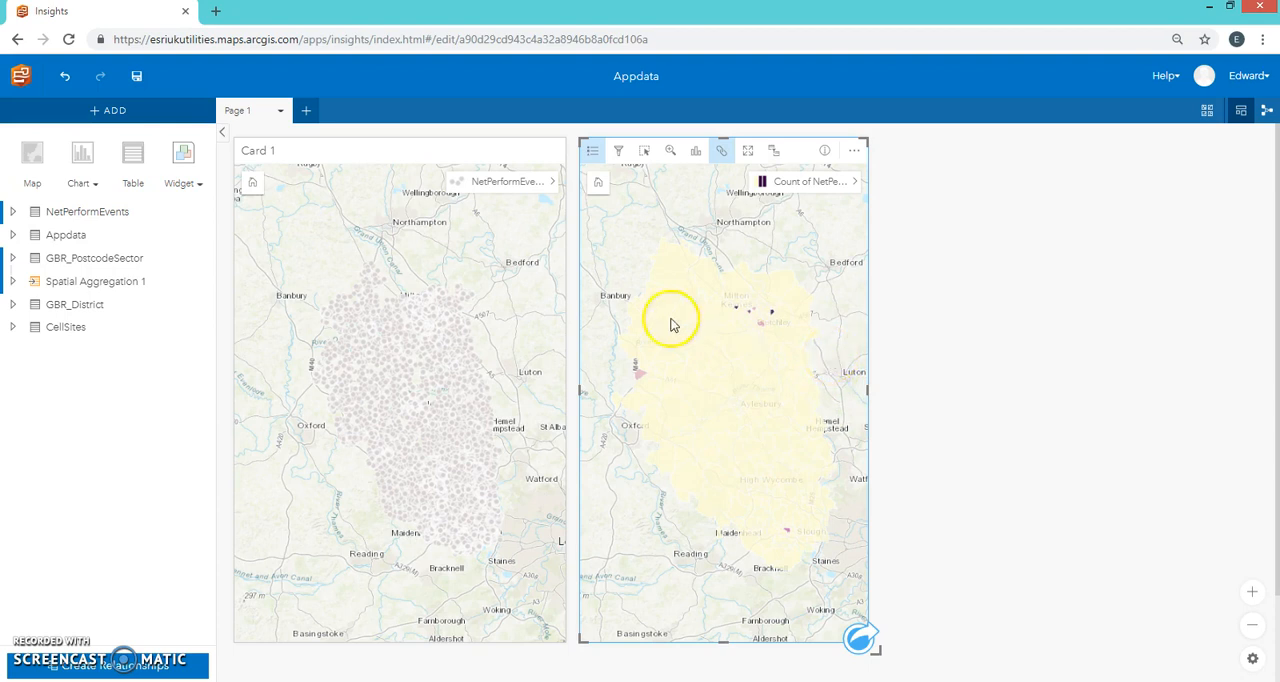
# Step: Examine the darker postcode sectors around Milton Keynes on the population-normalised map and return to the full extent
pyautogui.scroll(2, 772, 313)
pyautogui.moveTo(740, 348); pyautogui.dragTo(769, 363)
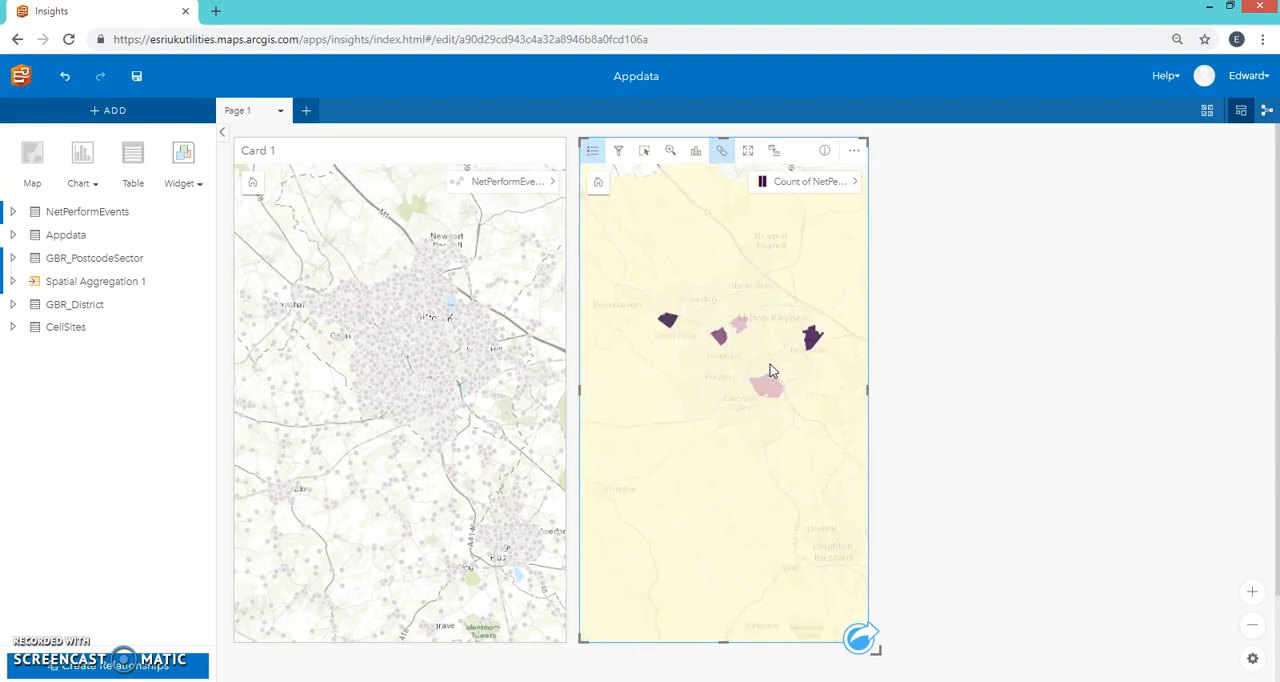
pyautogui.moveTo(812, 390)
pyautogui.moveTo(818, 418)
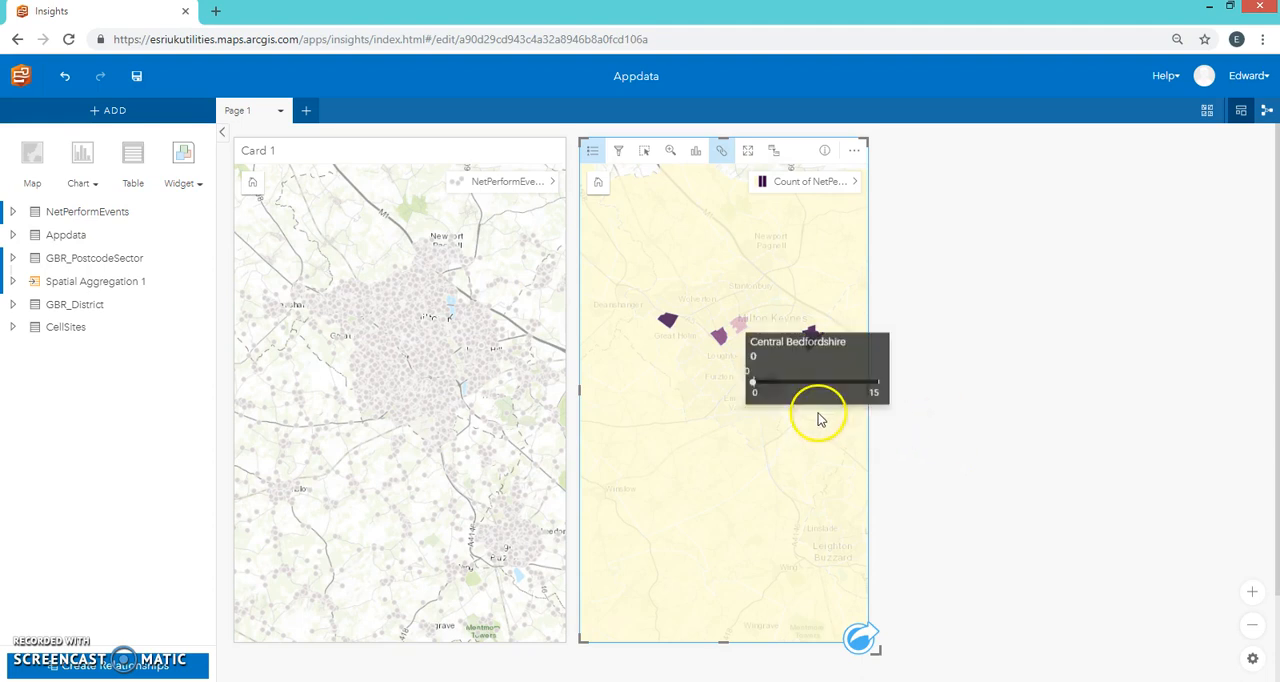
pyautogui.scroll(-2, 745, 405)
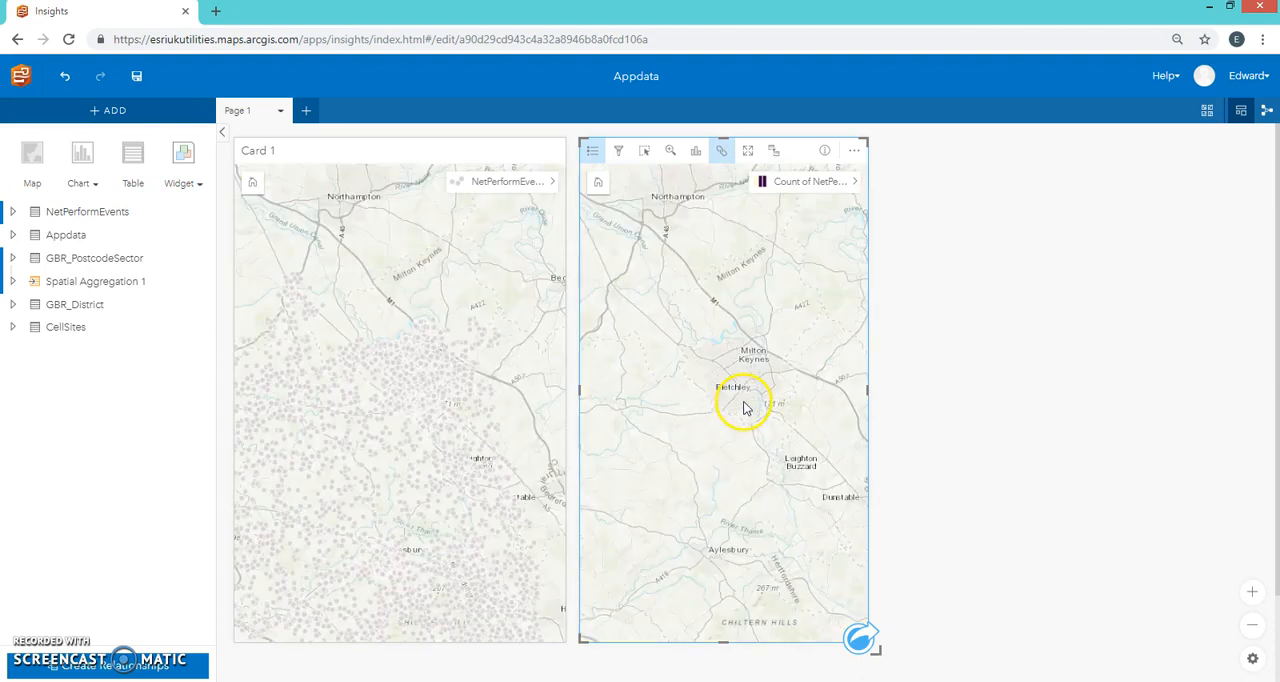
pyautogui.scroll(-1, 745, 405)
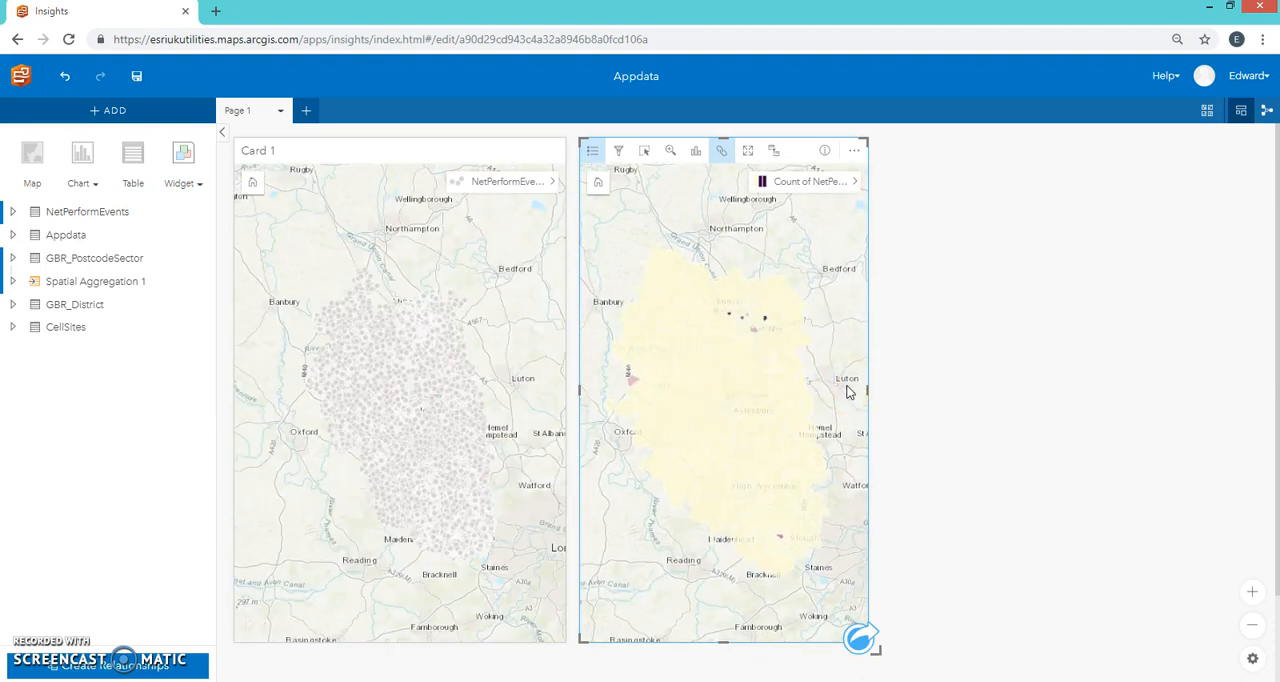
# Step: Replace the NetPerformEvents map card with an Appdata map card beside the aggregated map, extended to the same height
pyautogui.moveTo(447, 145); pyautogui.dragTo(386, 168)
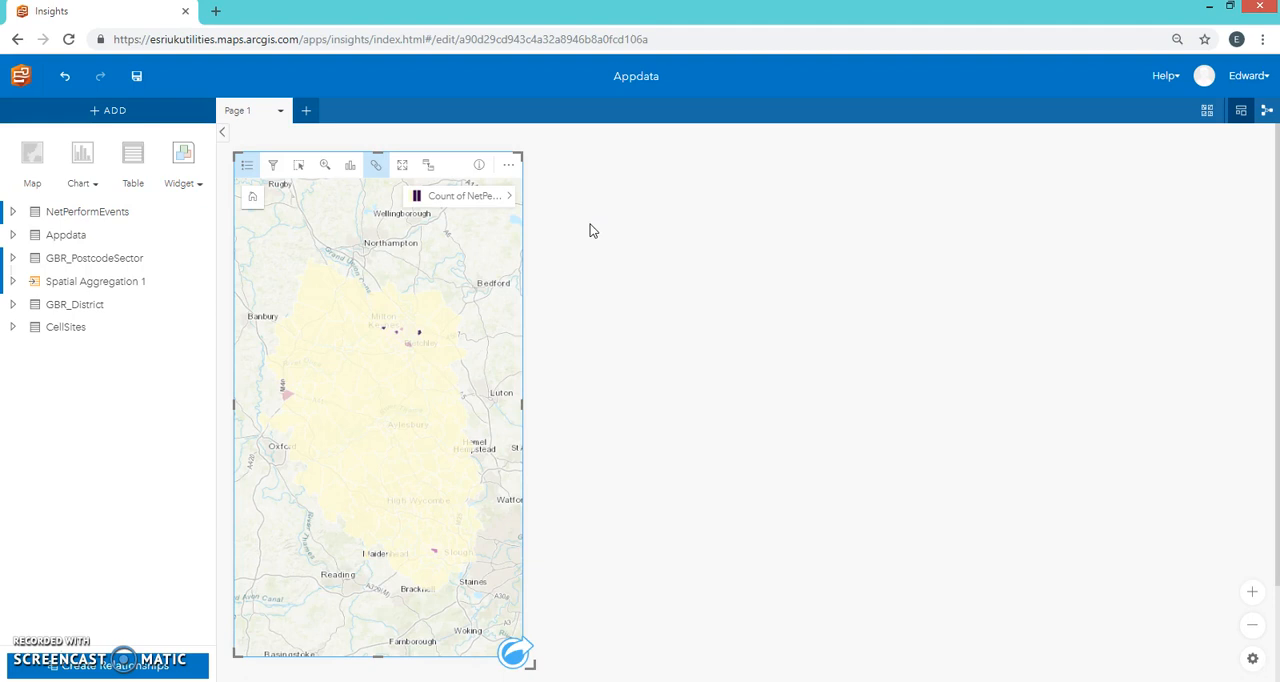
pyautogui.moveTo(70, 236); pyautogui.dragTo(597, 214)
pyautogui.moveTo(677, 428); pyautogui.dragTo(670, 655)
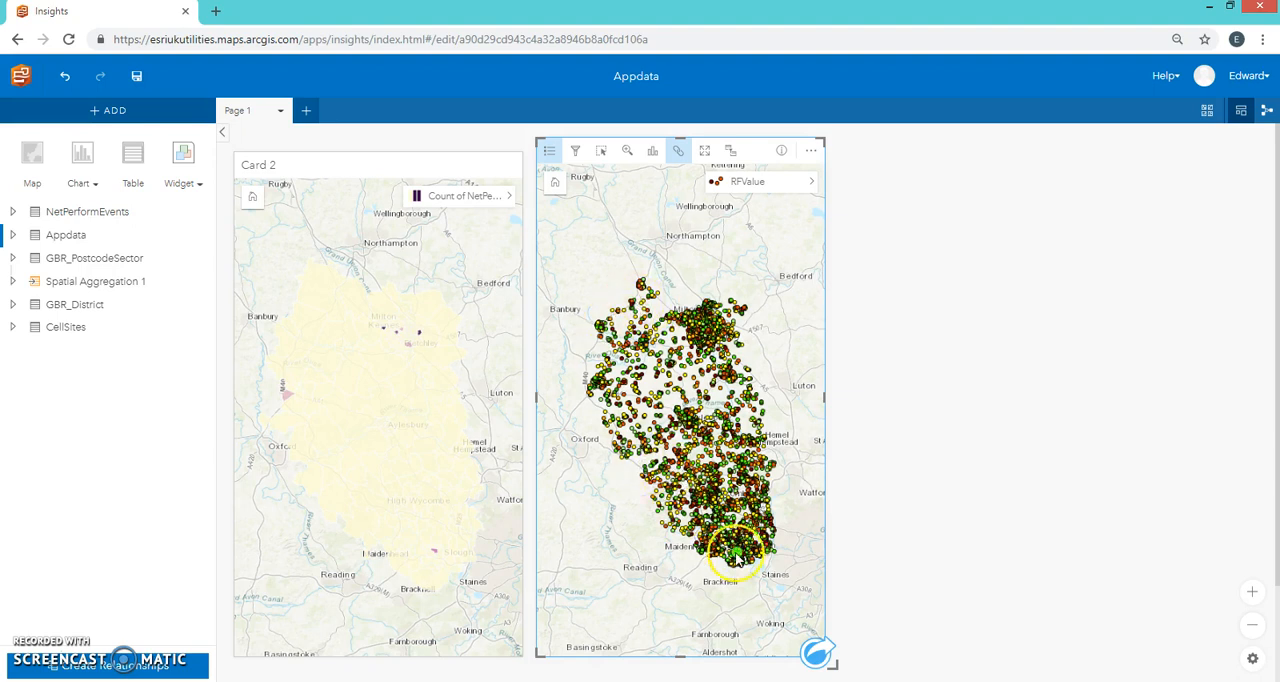
pyautogui.moveTo(636, 303)
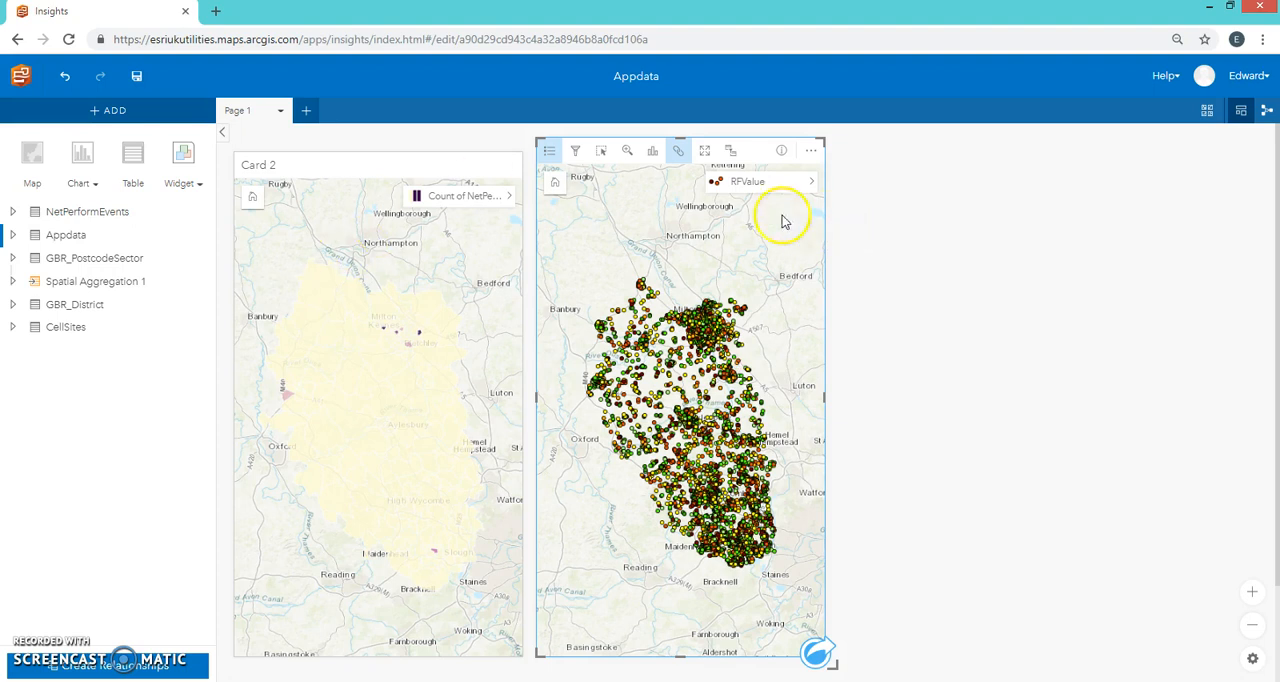
# Step: Run a spatial aggregation of Appdata into the Spatial Aggregation 1 areas, styled by the AVG of RFValue
pyautogui.moveTo(760, 184); pyautogui.dragTo(334, 500)
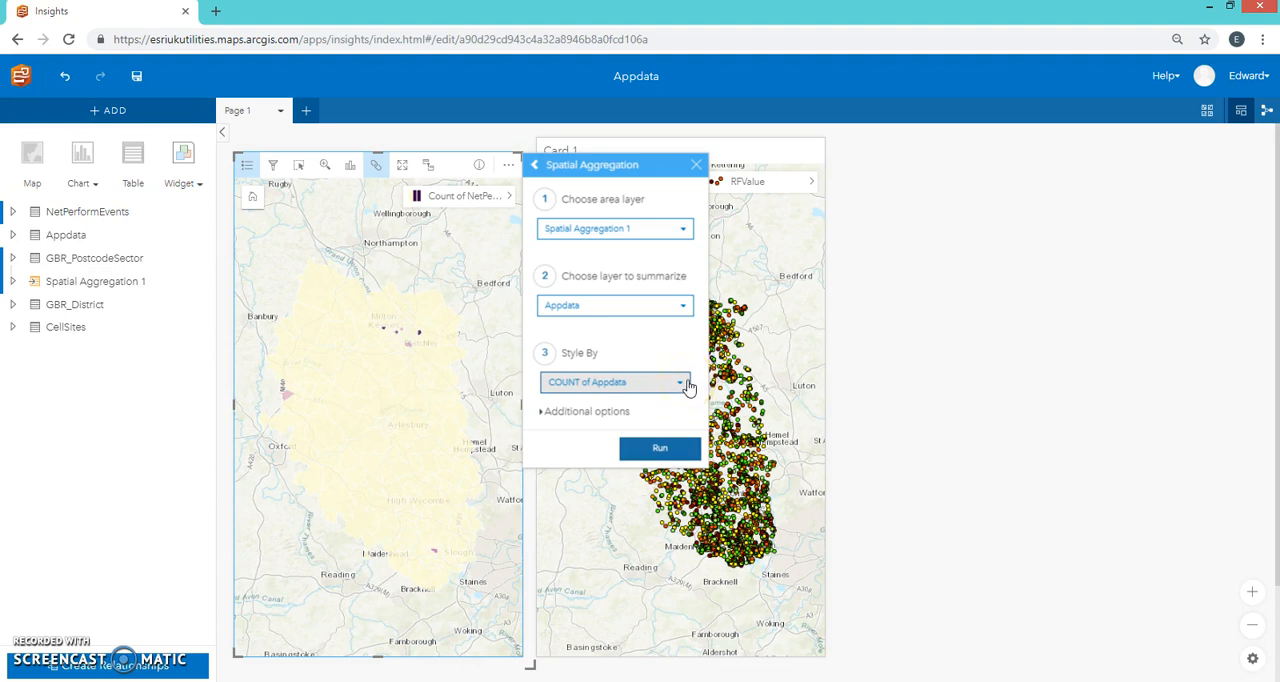
pyautogui.click(684, 387)
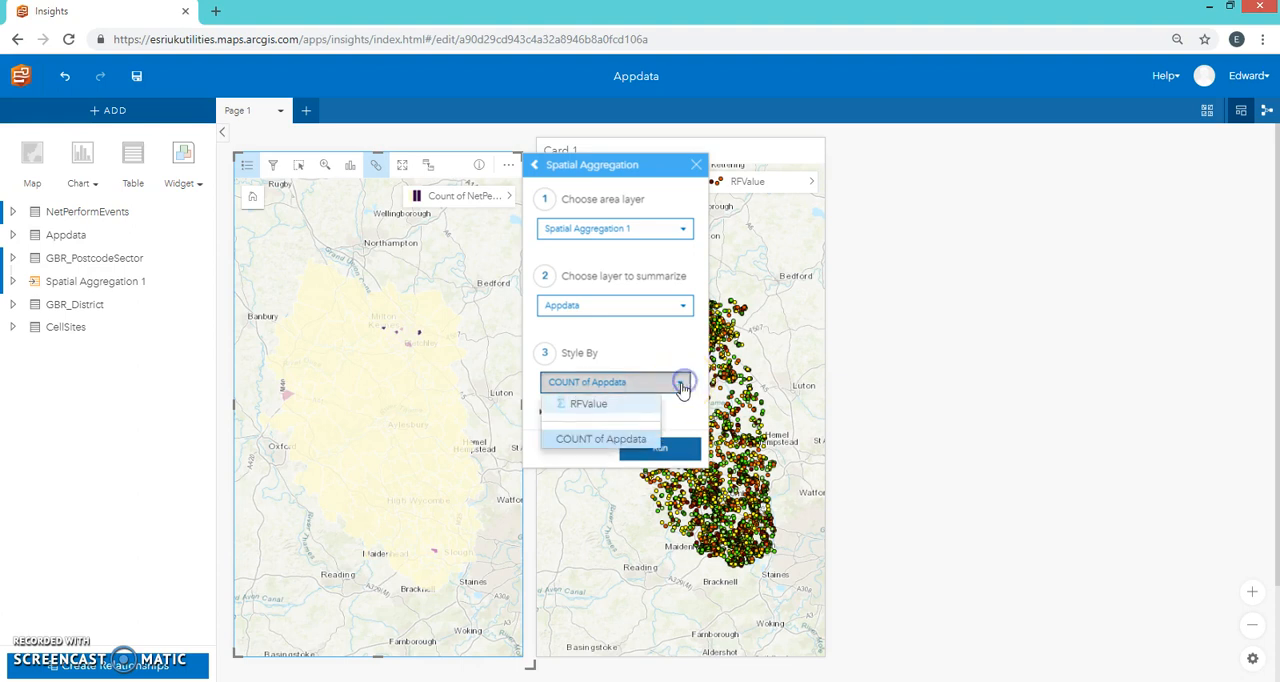
pyautogui.click(620, 403)
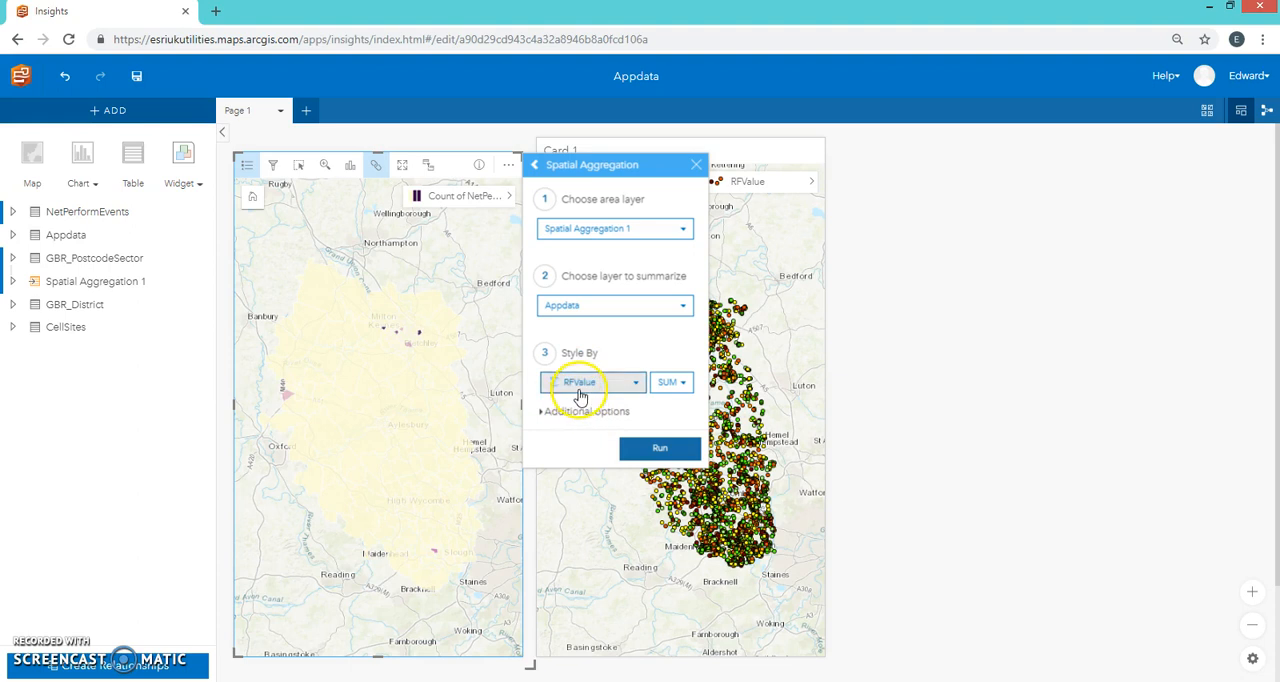
pyautogui.click(671, 383)
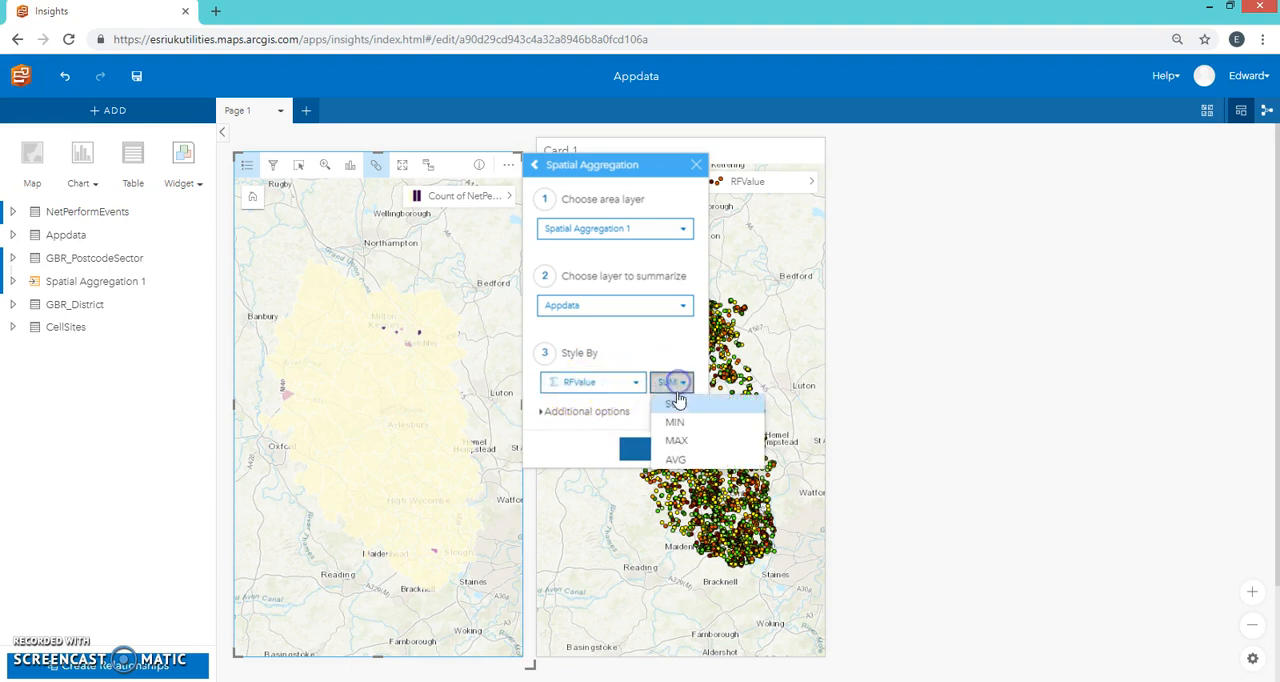
pyautogui.click(688, 463)
pyautogui.click(640, 449)
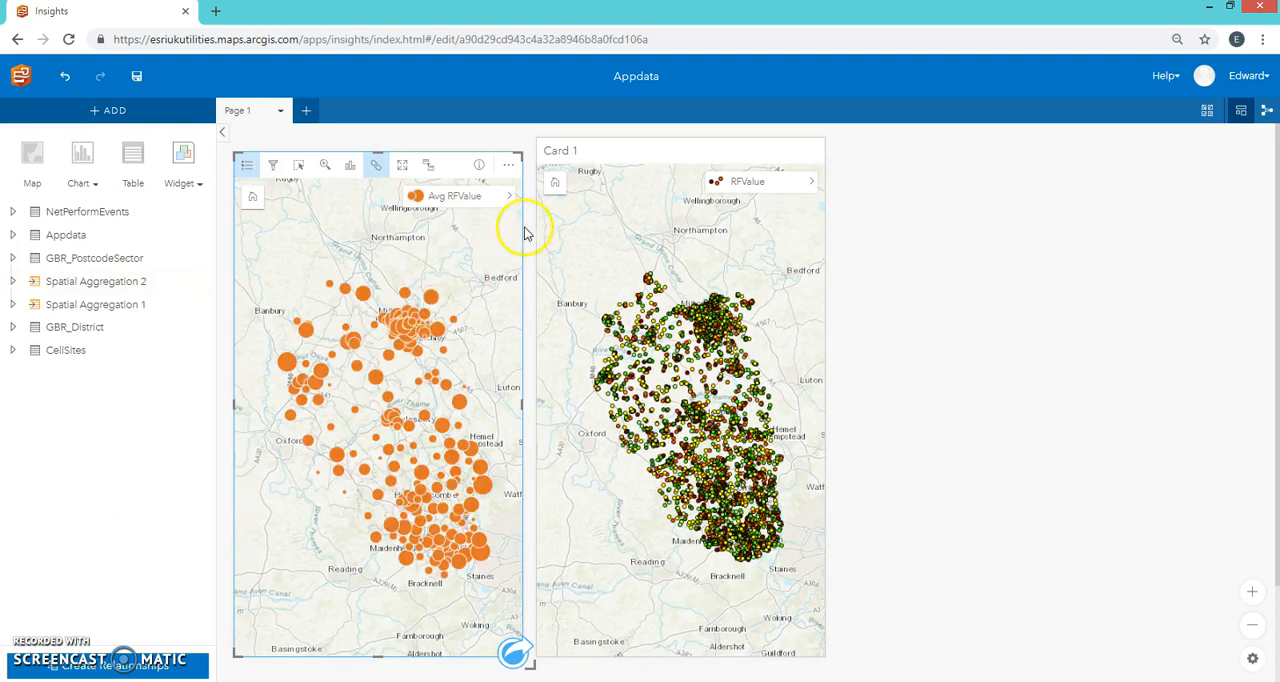
# Step: Change the Avg RFValue layer's symbol type to Counts and Amounts (Color) and close the layer options
pyautogui.click(509, 196)
pyautogui.click(593, 200)
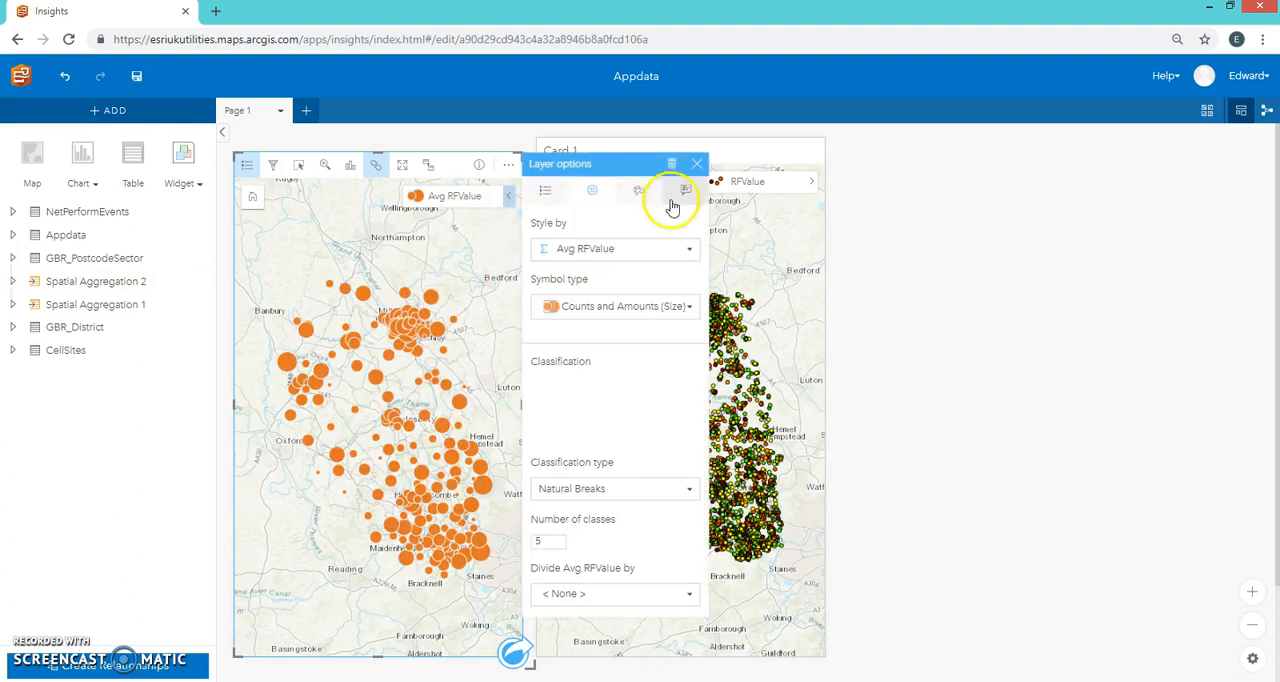
pyautogui.click(690, 306)
pyautogui.click(655, 362)
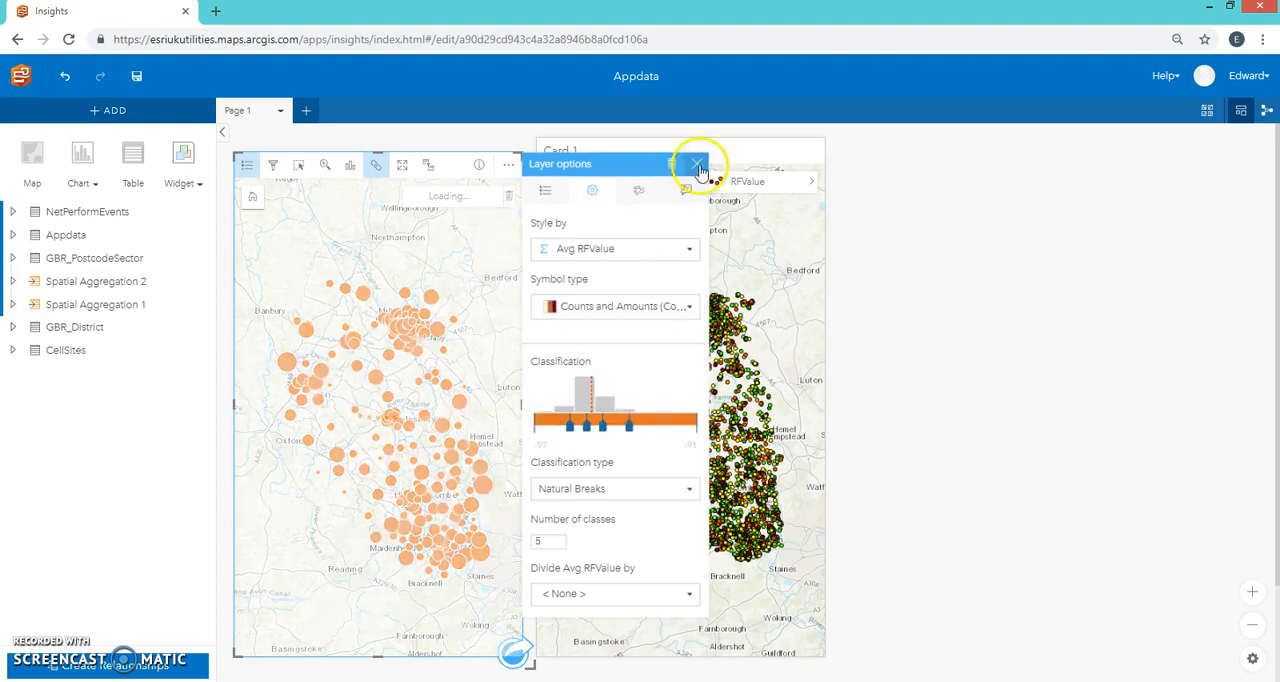
pyautogui.click(697, 163)
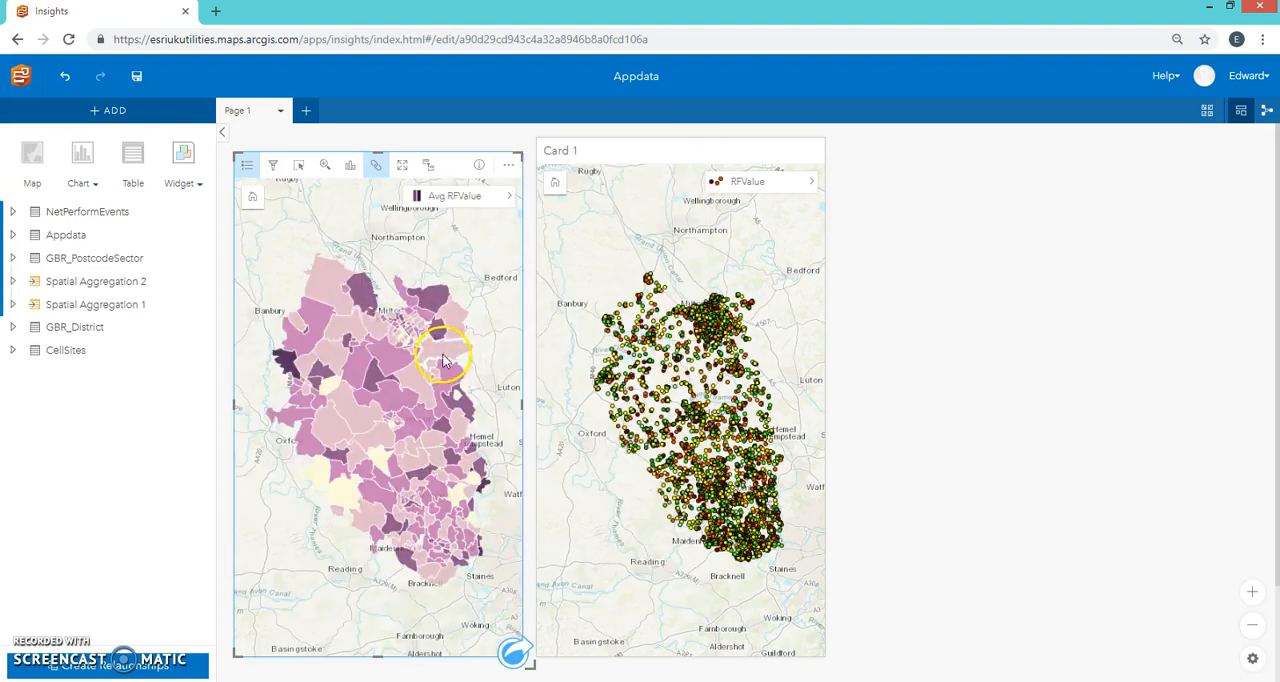
# Step: Delete the Appdata point map card and move the Avg RFValue map card up to the top of the page
pyautogui.click(730, 148)
pyautogui.click(857, 183)
pyautogui.click(418, 162)
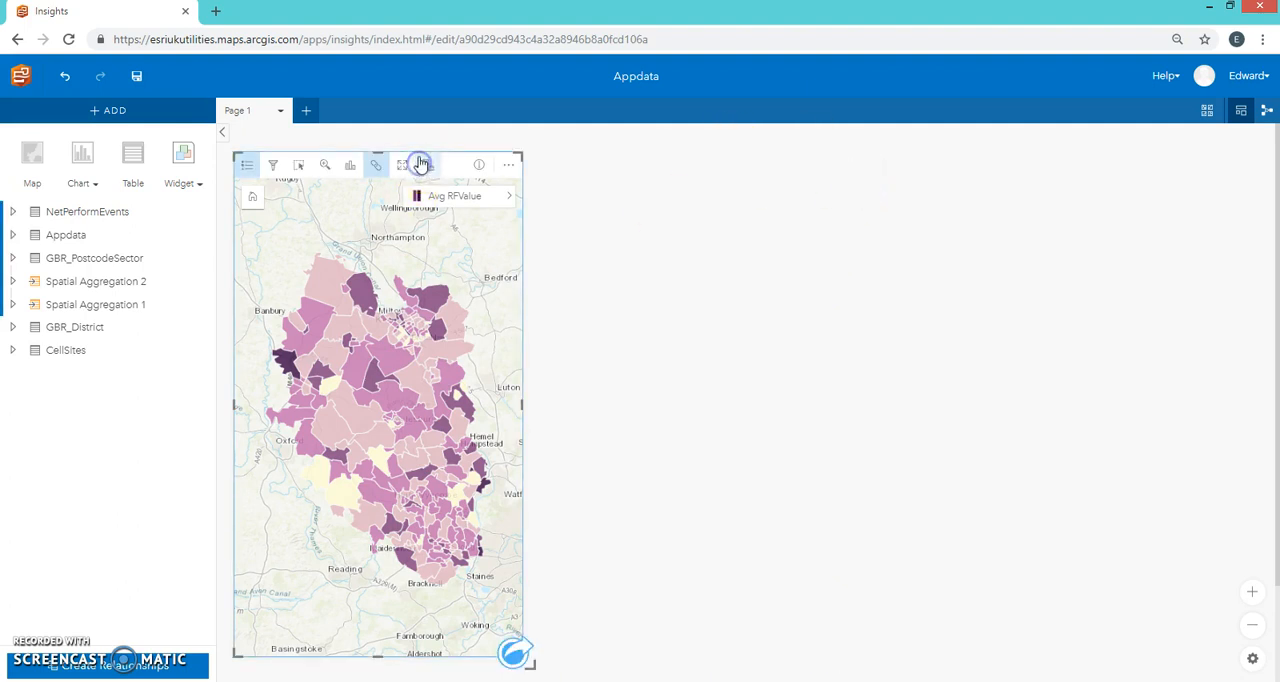
pyautogui.moveTo(380, 148); pyautogui.dragTo(381, 135)
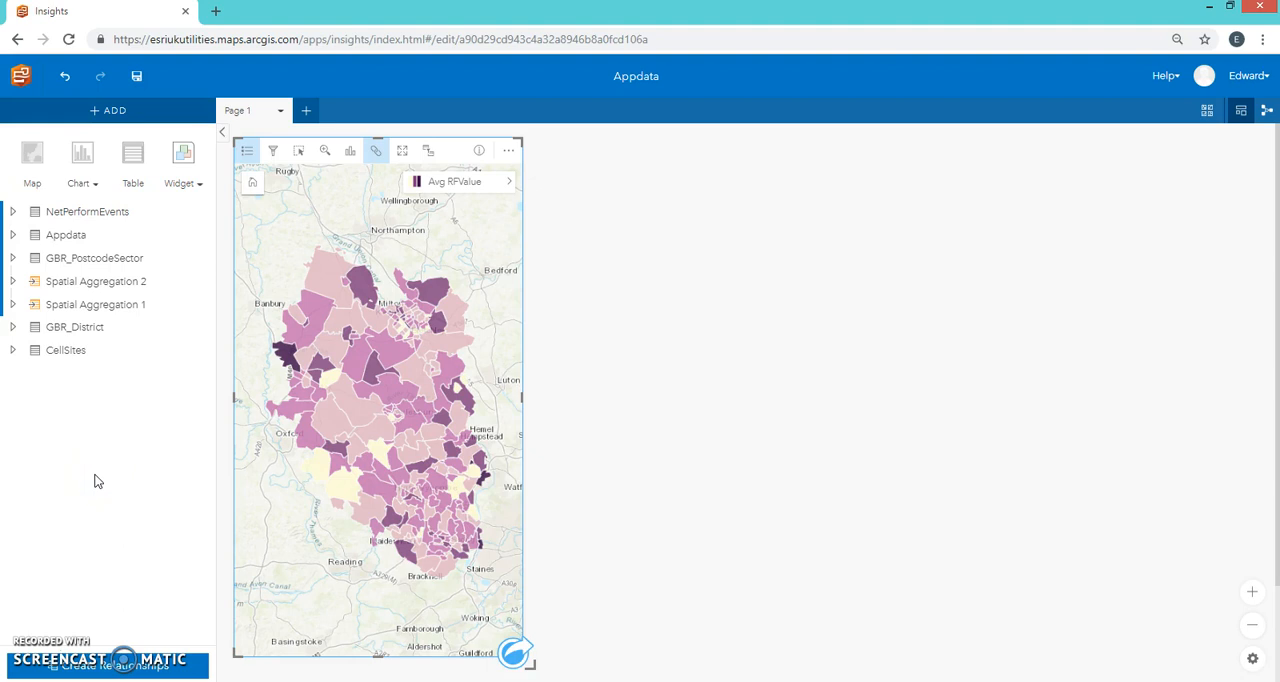
# Step: Add the Excel file RFValuesBucks.xlsx from the Desktop to the page as a new dataset
pyautogui.click(128, 123)
pyautogui.click(266, 308)
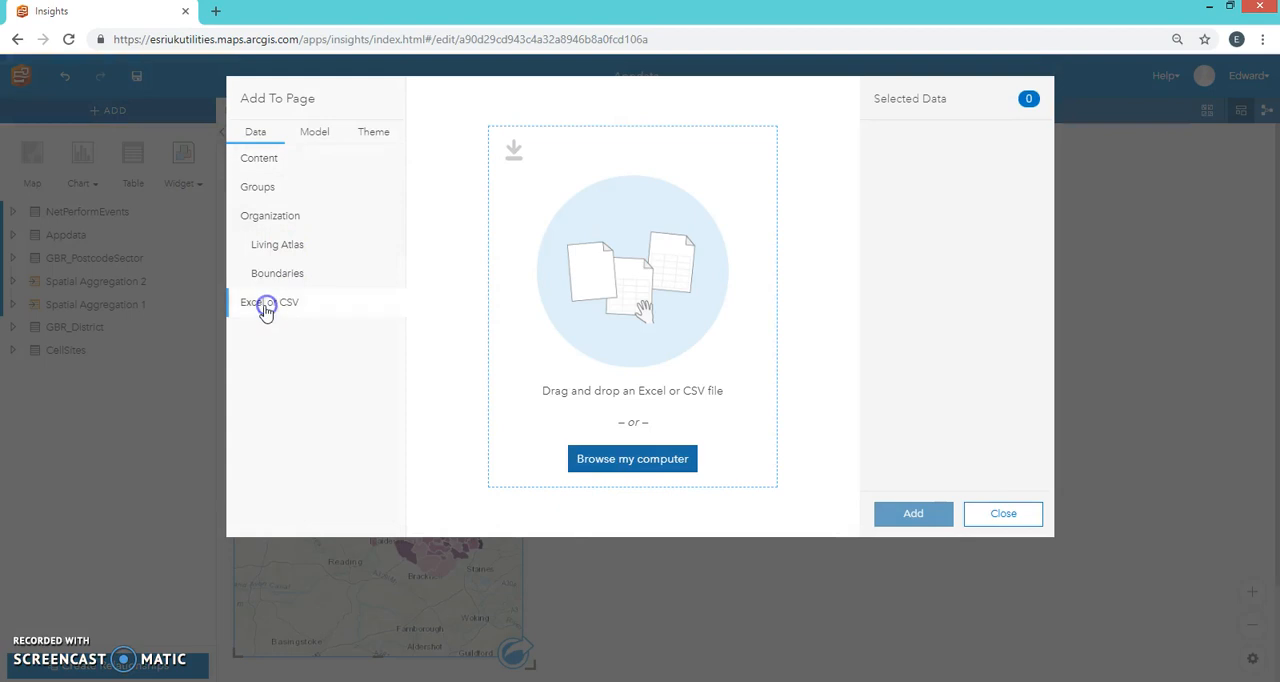
pyautogui.click(607, 466)
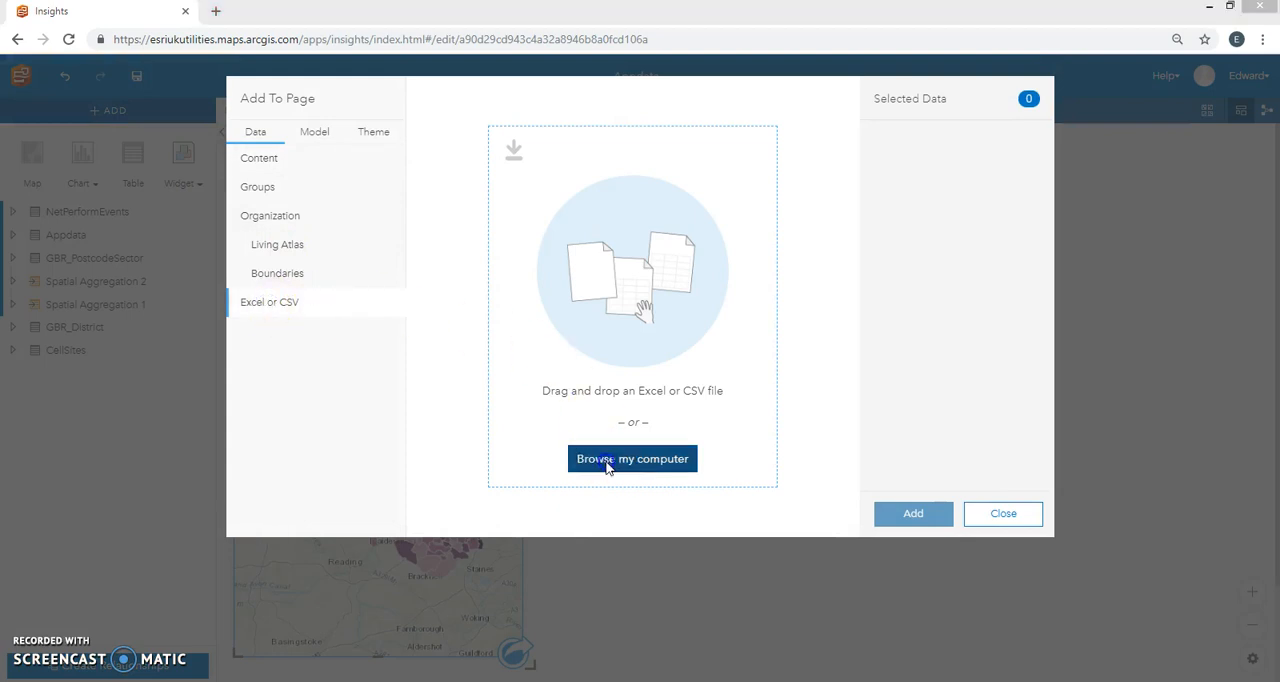
pyautogui.click(418, 484)
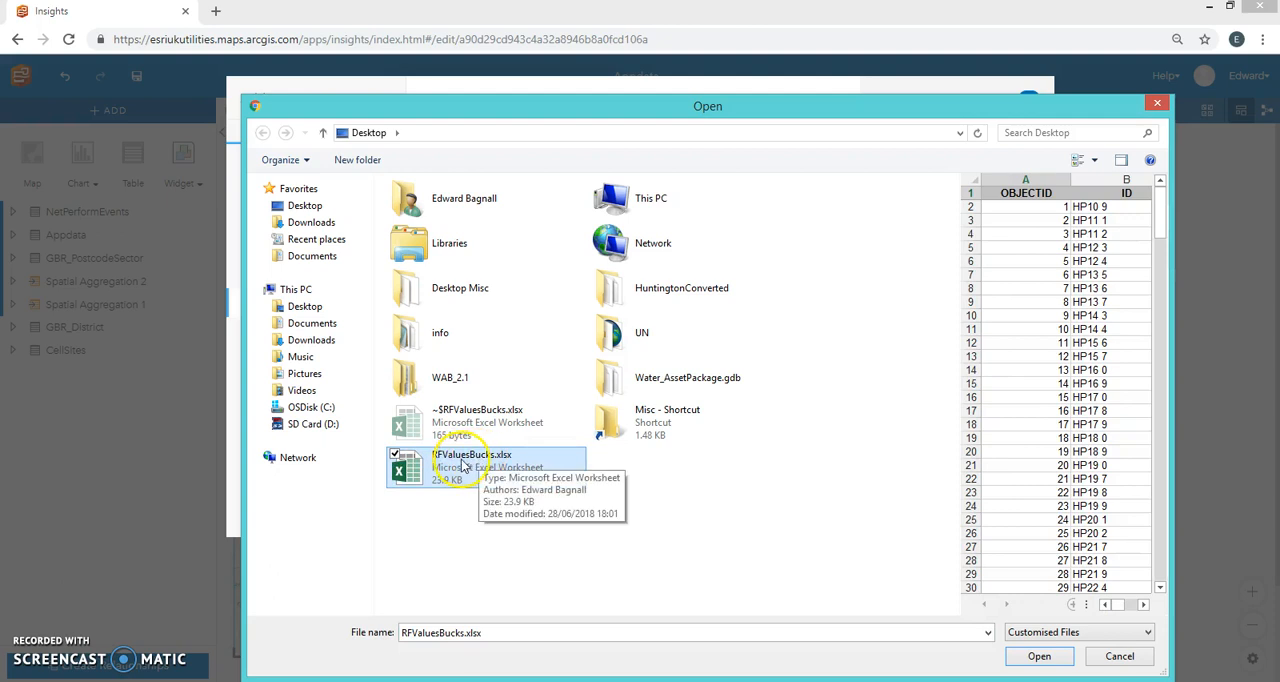
pyautogui.click(1044, 655)
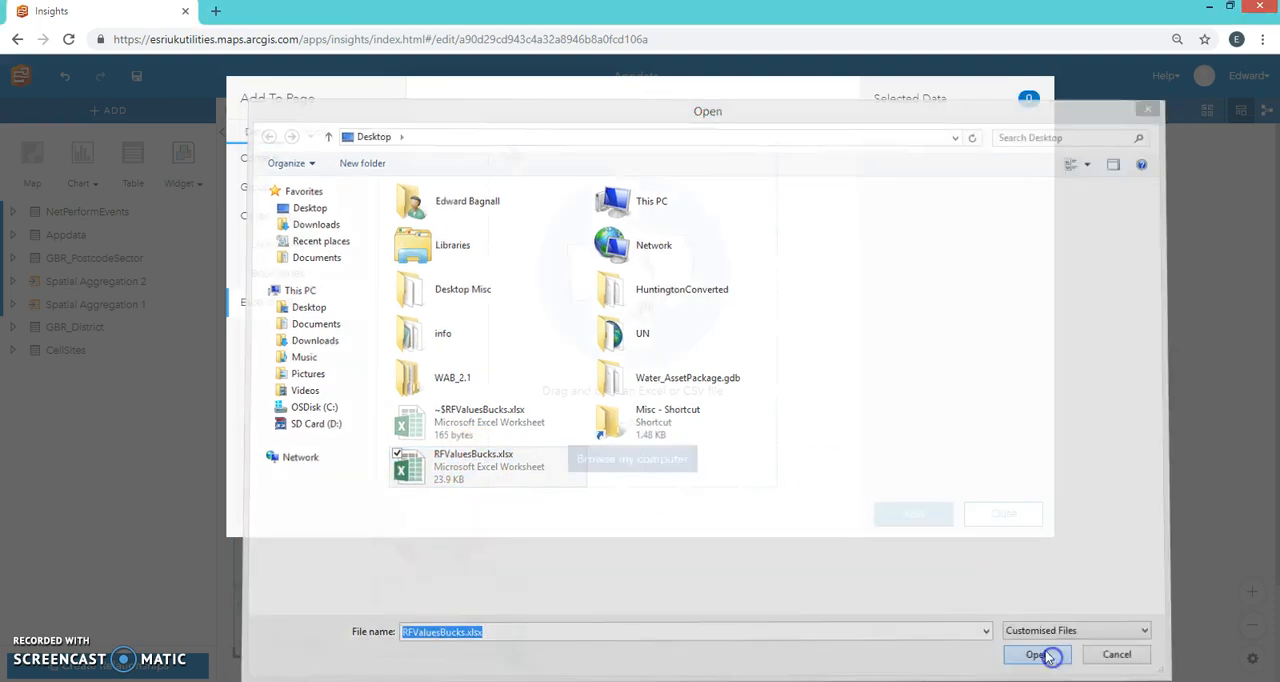
pyautogui.click(910, 514)
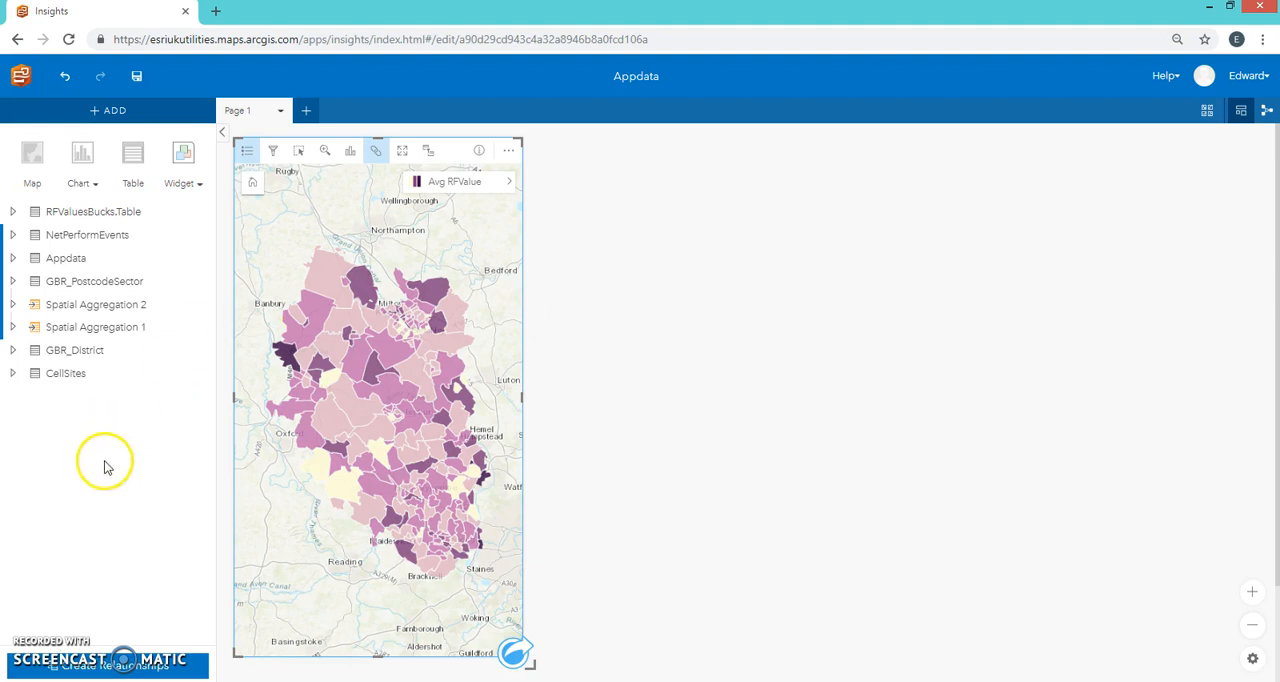
# Step: Create an inner relationship between Spatial Aggregation 2 and RFValuesBucks.Table based on their ID fields
pyautogui.click(132, 668)
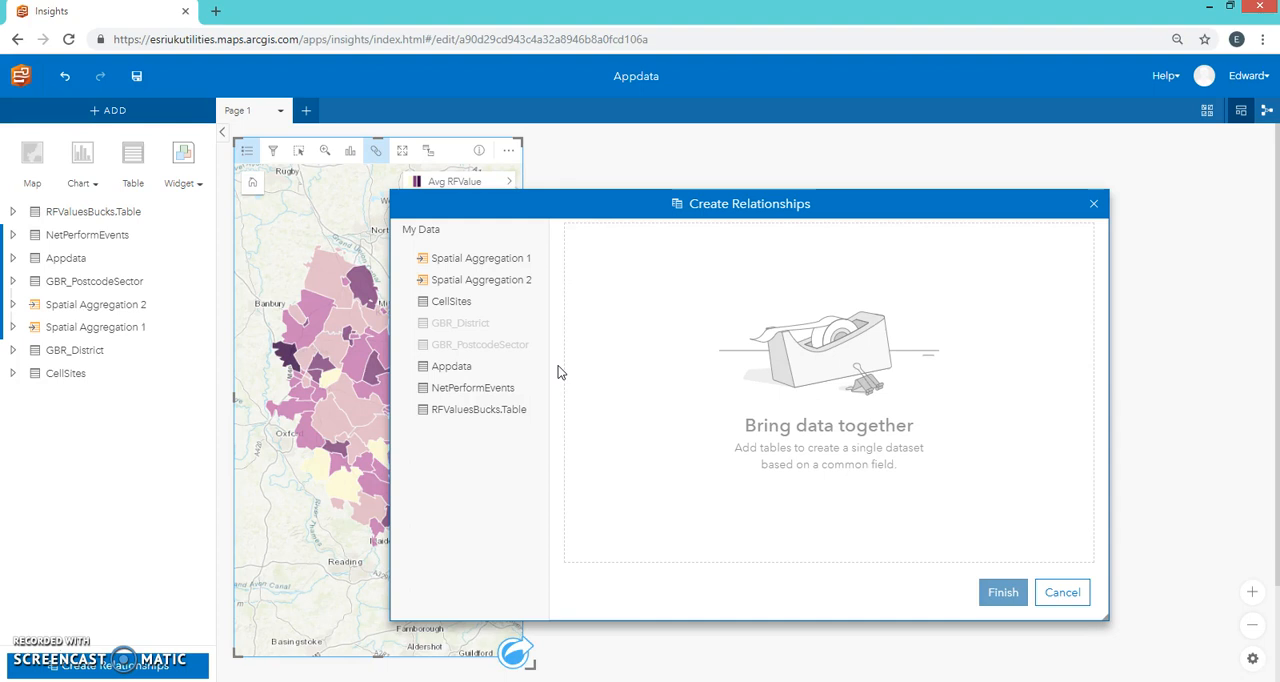
pyautogui.click(455, 285)
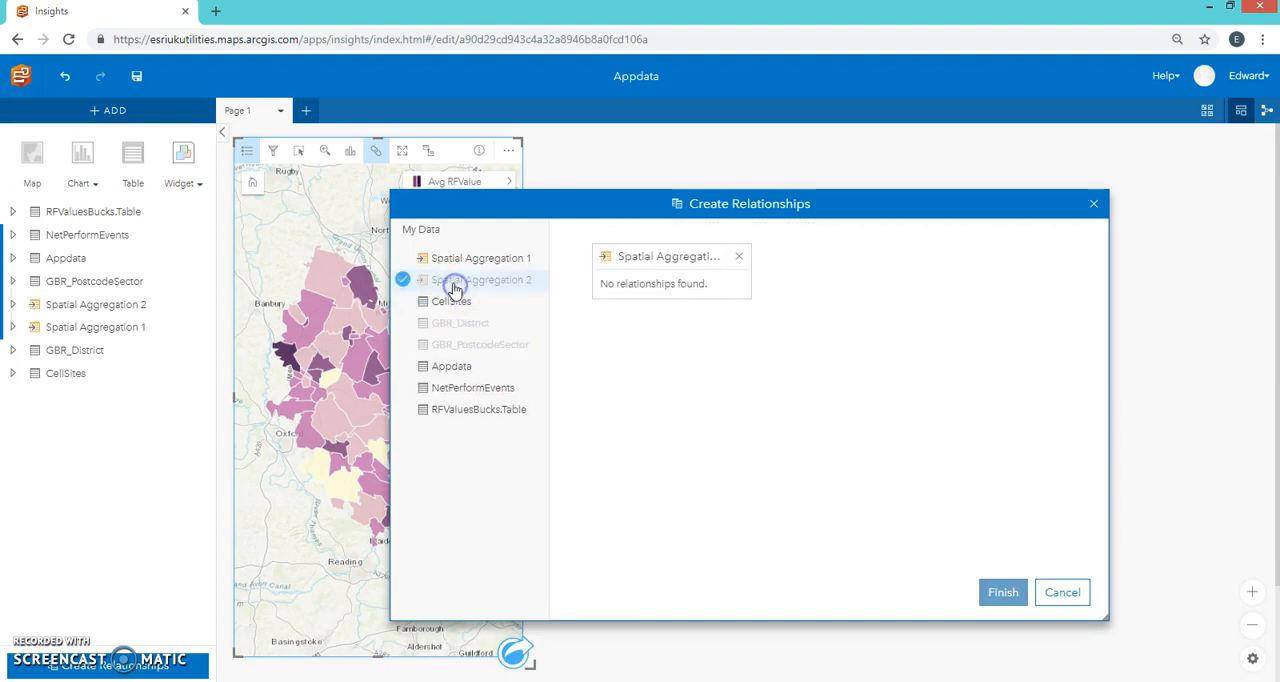
pyautogui.moveTo(623, 200); pyautogui.dragTo(671, 187)
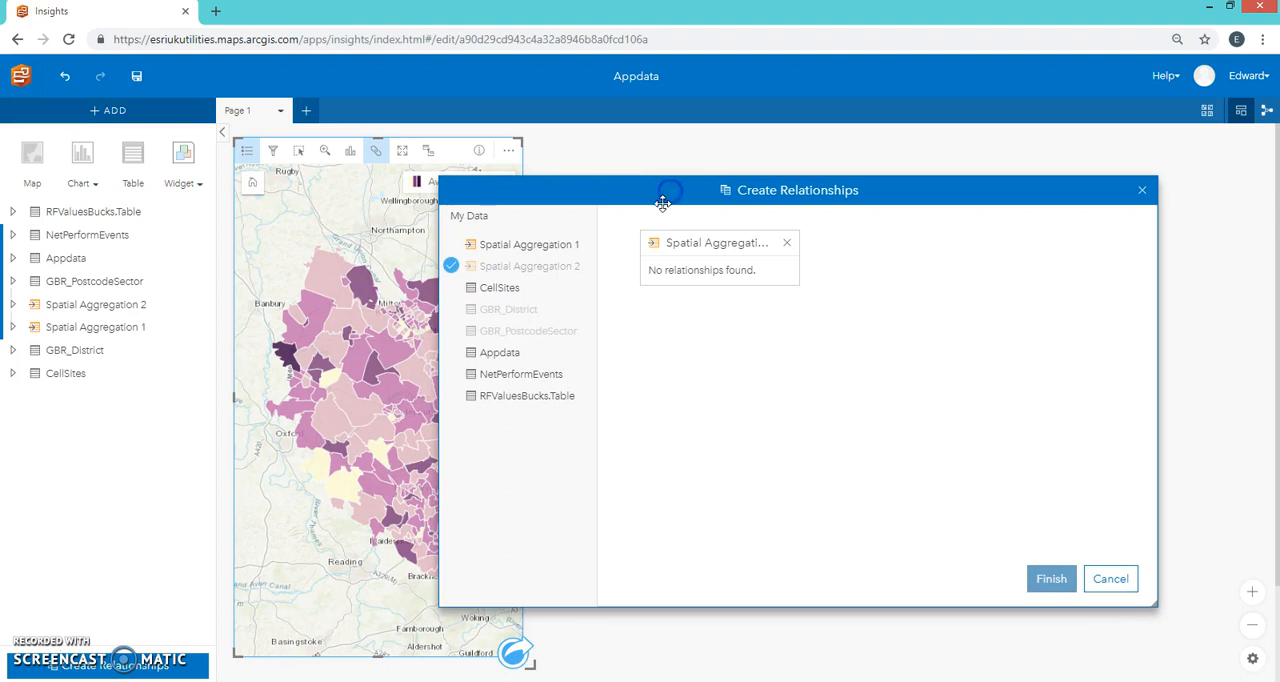
pyautogui.click(497, 399)
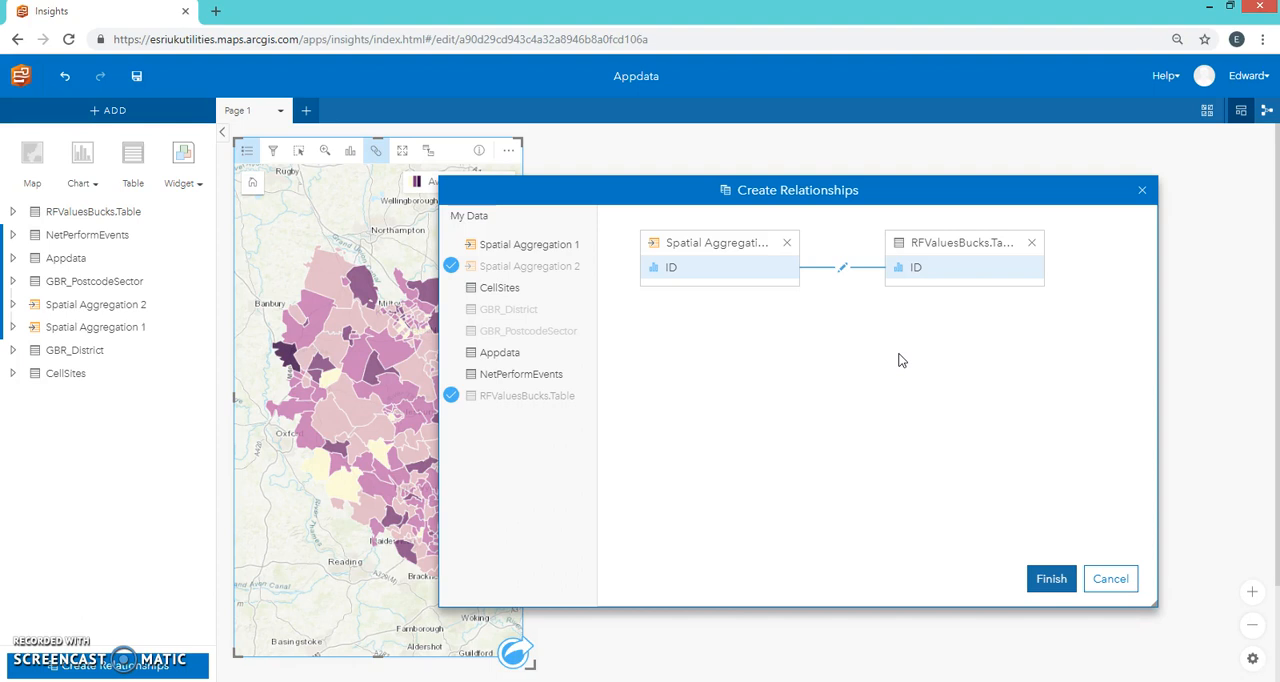
pyautogui.click(842, 268)
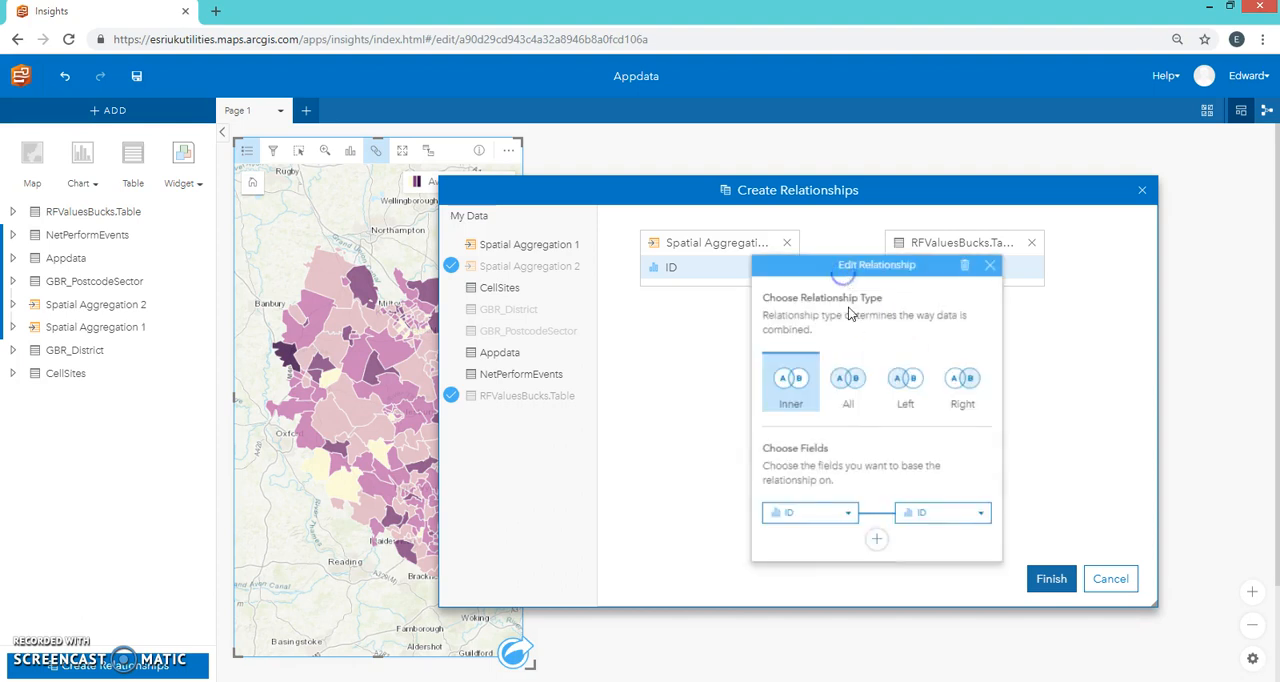
pyautogui.click(988, 517)
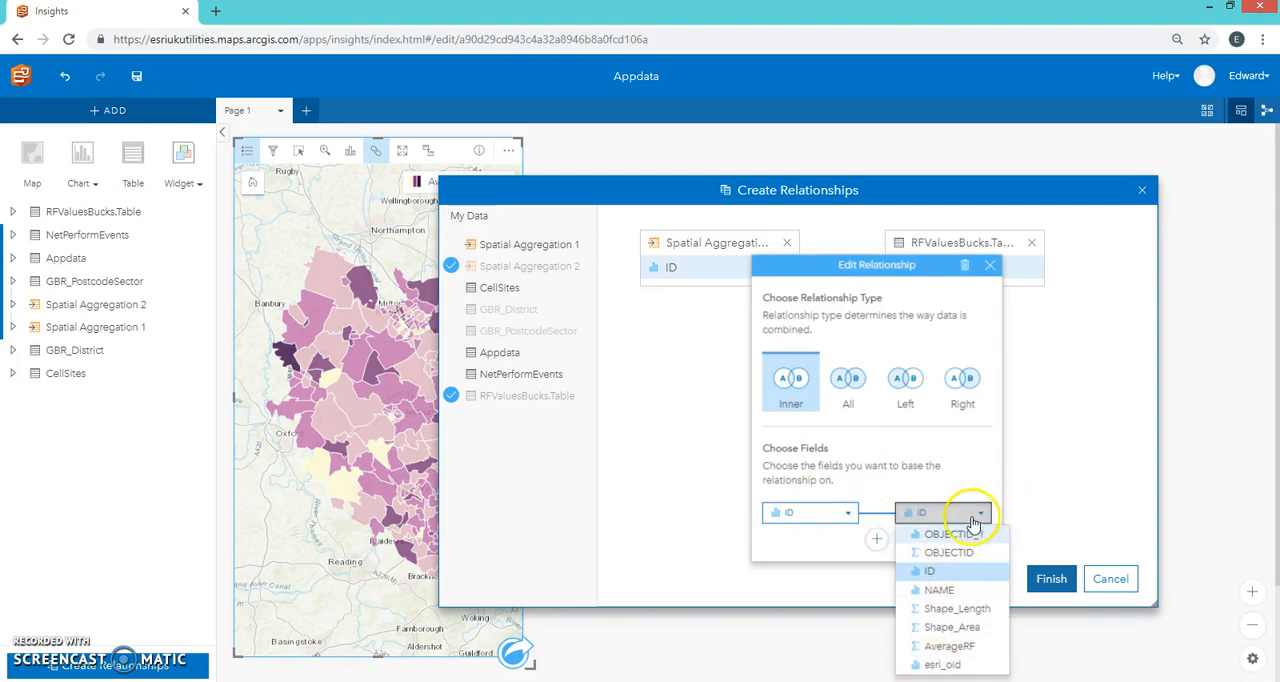
pyautogui.click(975, 512)
pyautogui.click(989, 265)
pyautogui.click(1046, 580)
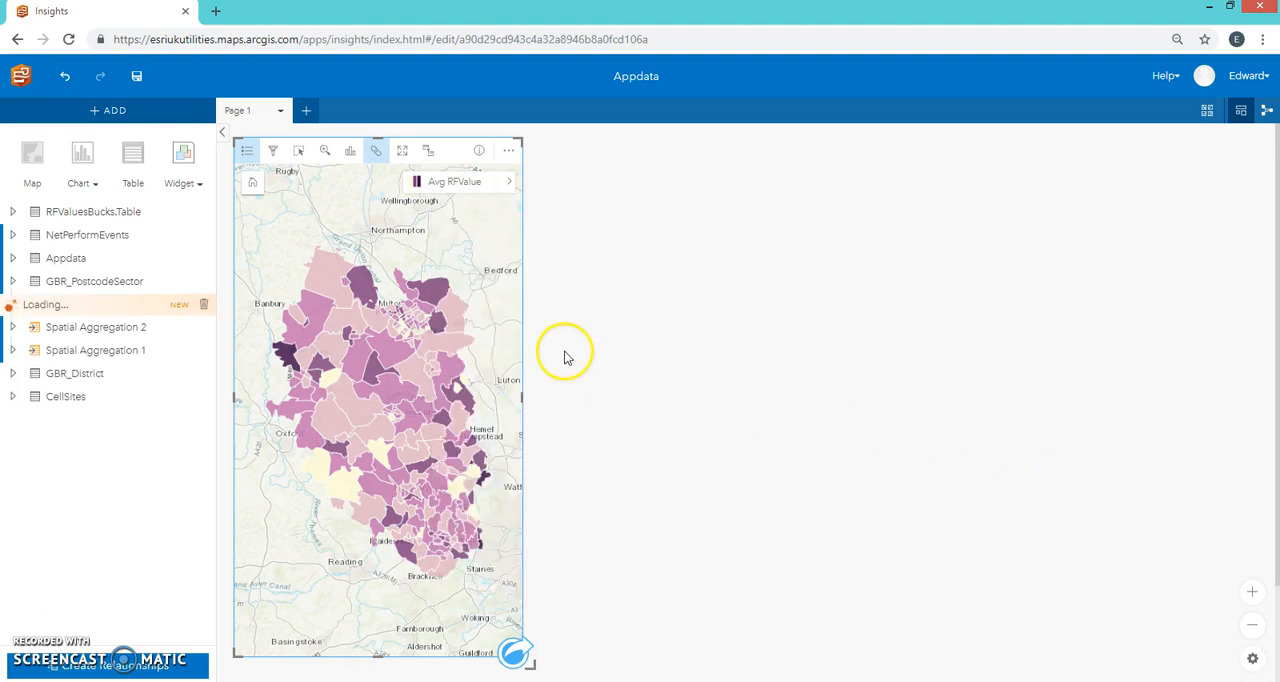
# Step: Open the data table of the joined Spatial Aggregation 2 - RFValuesBucks.Table dataset and enlarge its window
pyautogui.moveTo(343, 338)
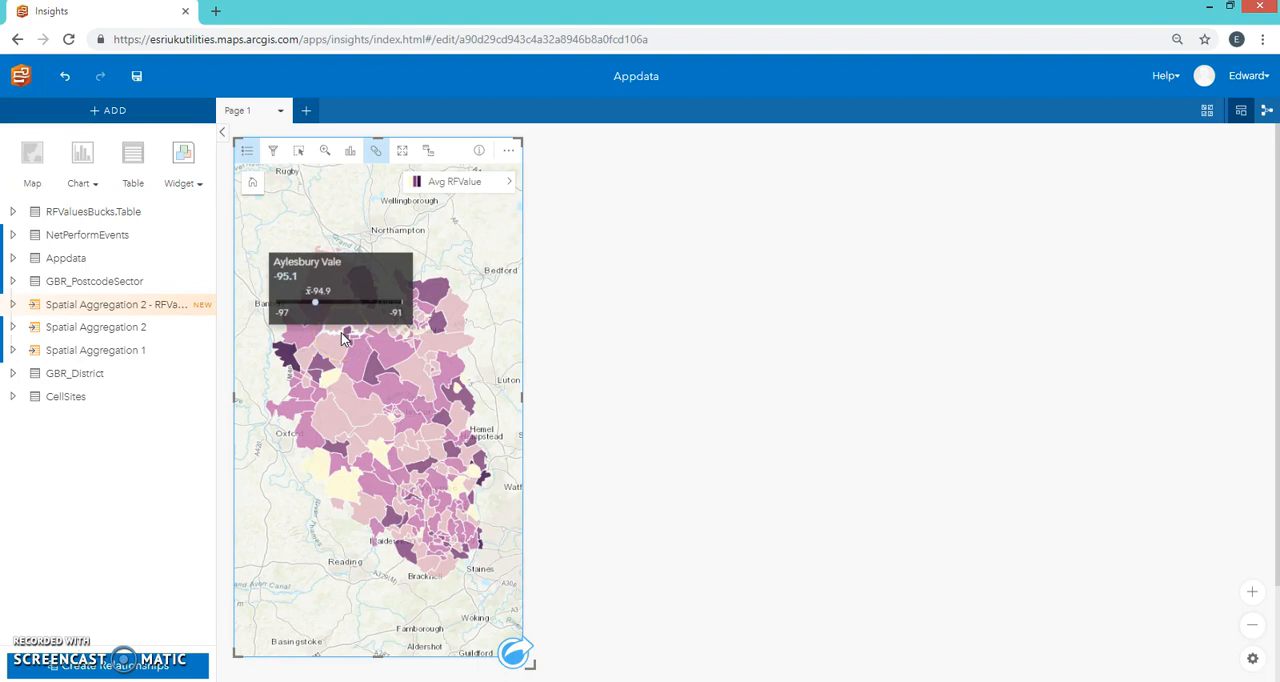
pyautogui.click(15, 310)
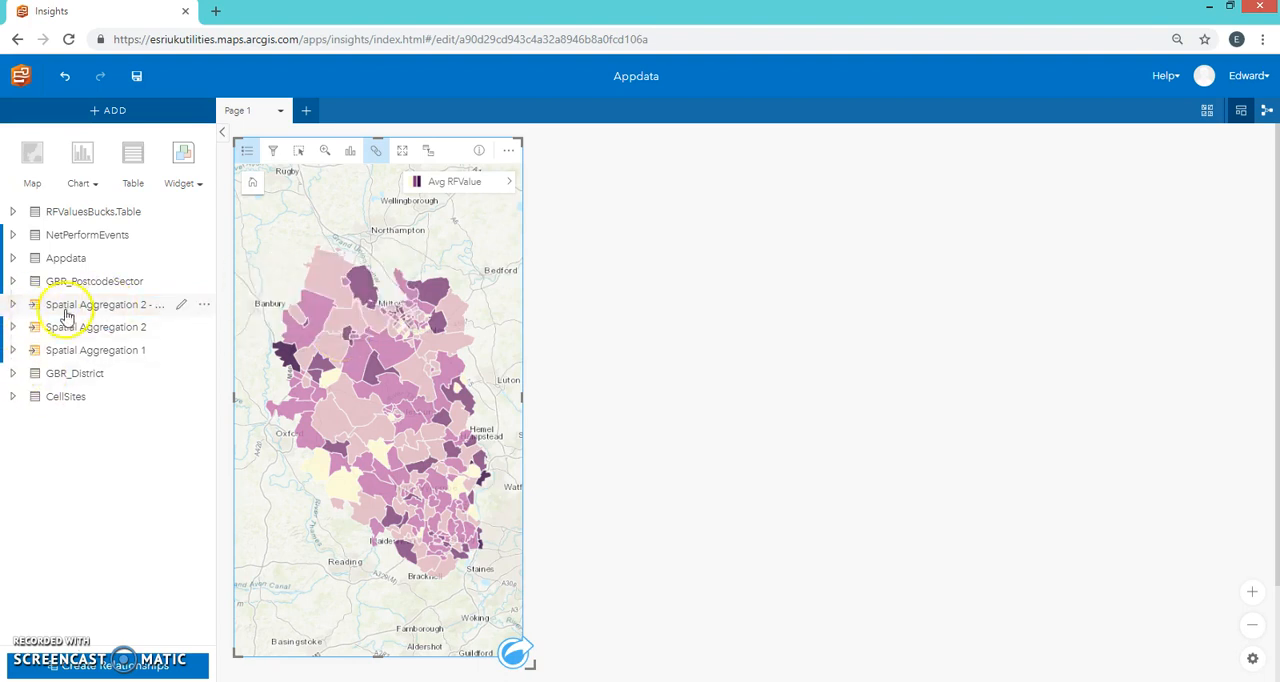
pyautogui.click(10, 309)
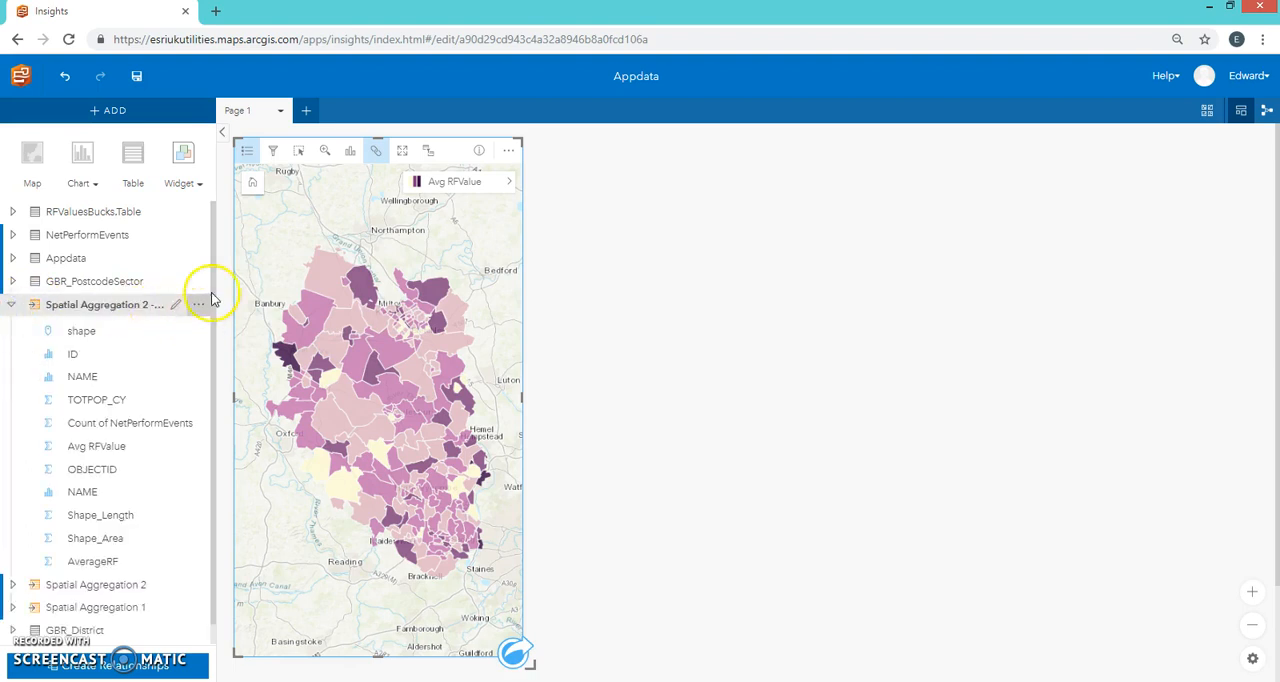
pyautogui.moveTo(213, 275); pyautogui.dragTo(214, 312)
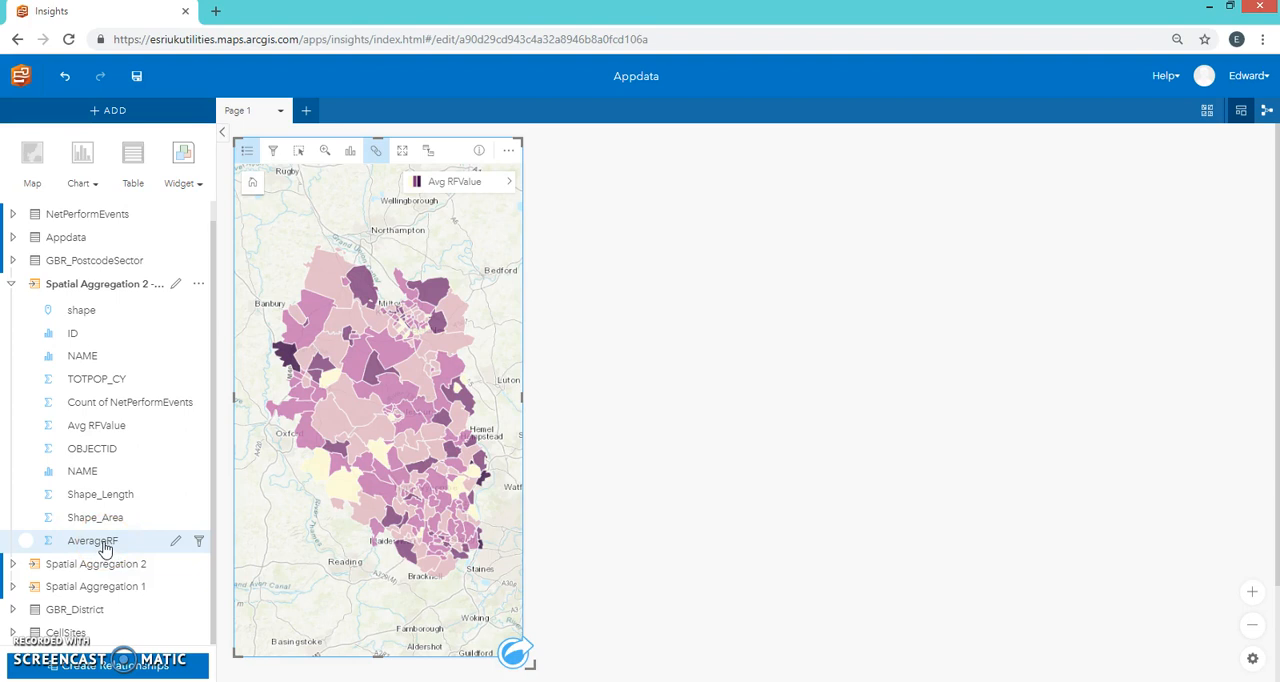
pyautogui.click(198, 284)
pyautogui.click(250, 307)
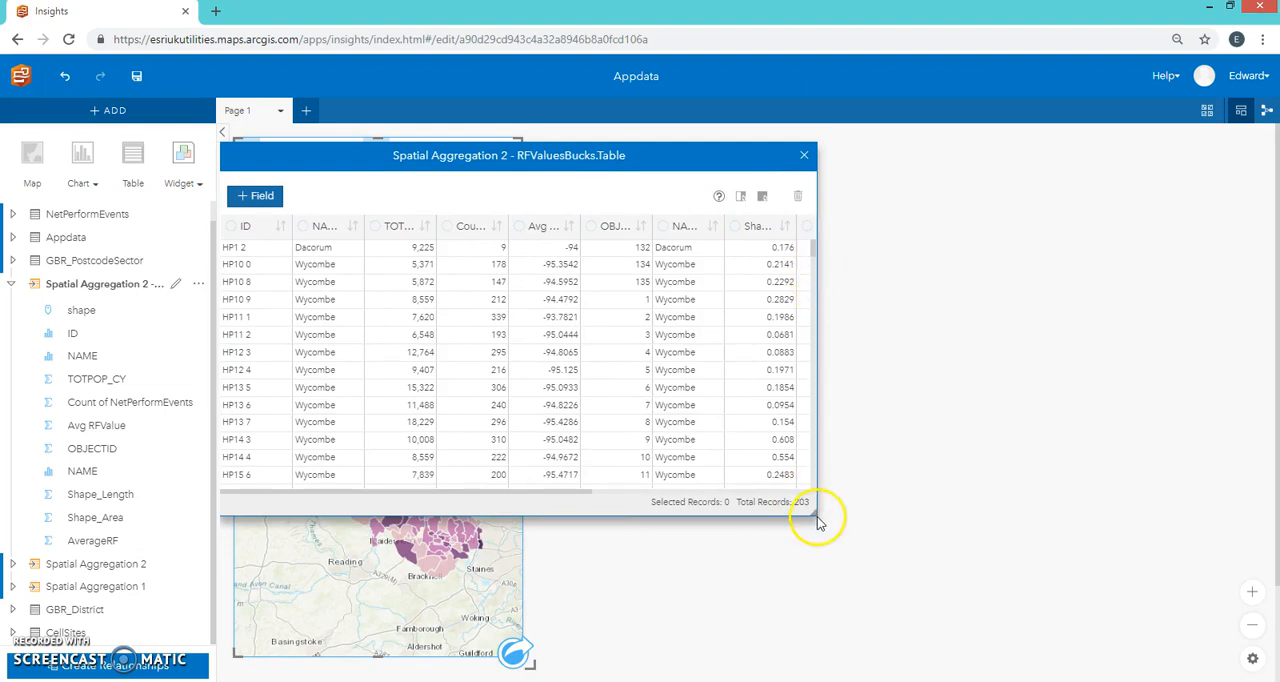
pyautogui.moveTo(807, 505); pyautogui.dragTo(1215, 652)
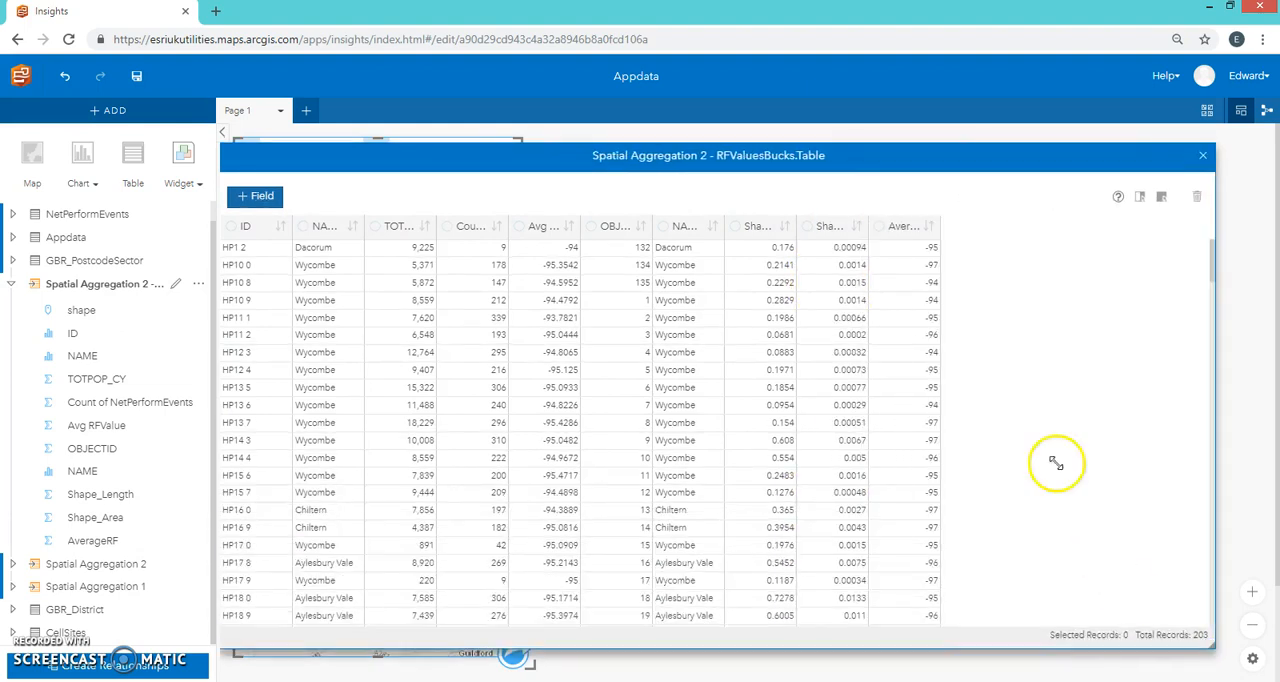
# Step: Add a new field named RFDifference to the joined dataset's table
pyautogui.click(257, 196)
pyautogui.click(941, 259)
pyautogui.write('RFD')
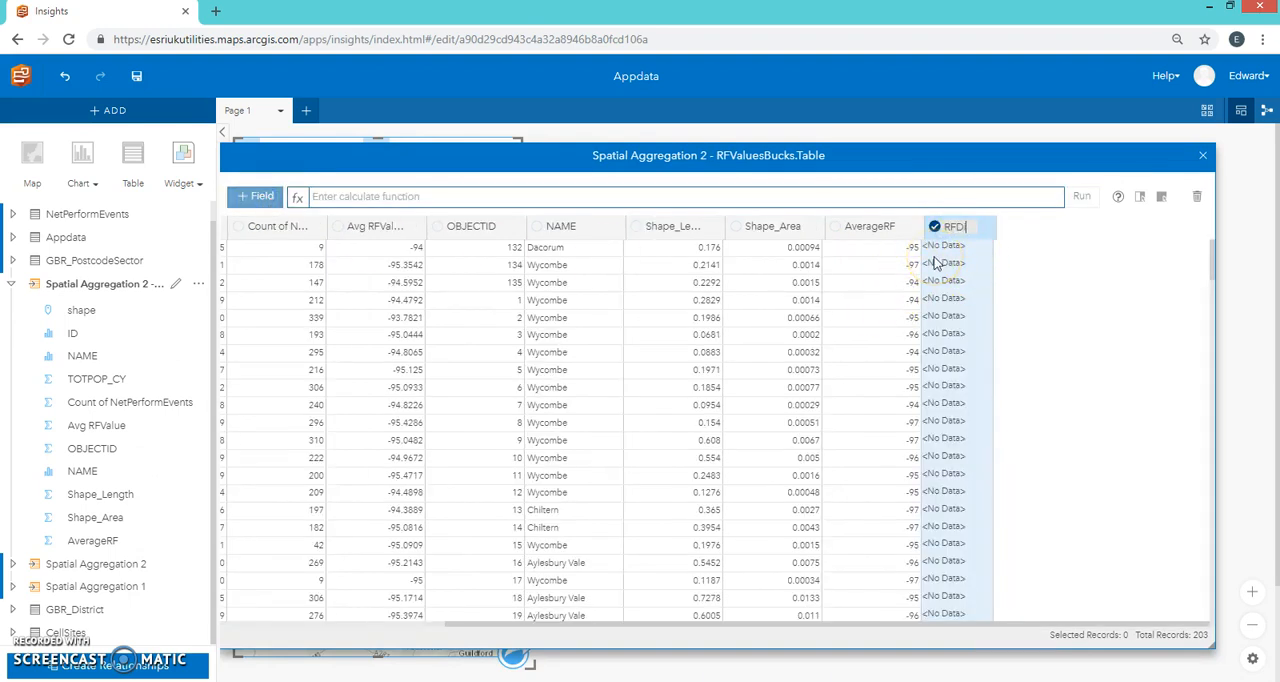
pyautogui.write('iffre')
pyautogui.press('BackSpace')
pyautogui.press('BackSpace')
pyautogui.write('erence')
# Step: Calculate the RFDifference field as AverageRF-Avg RFValue and close the data table
pyautogui.click(415, 198)
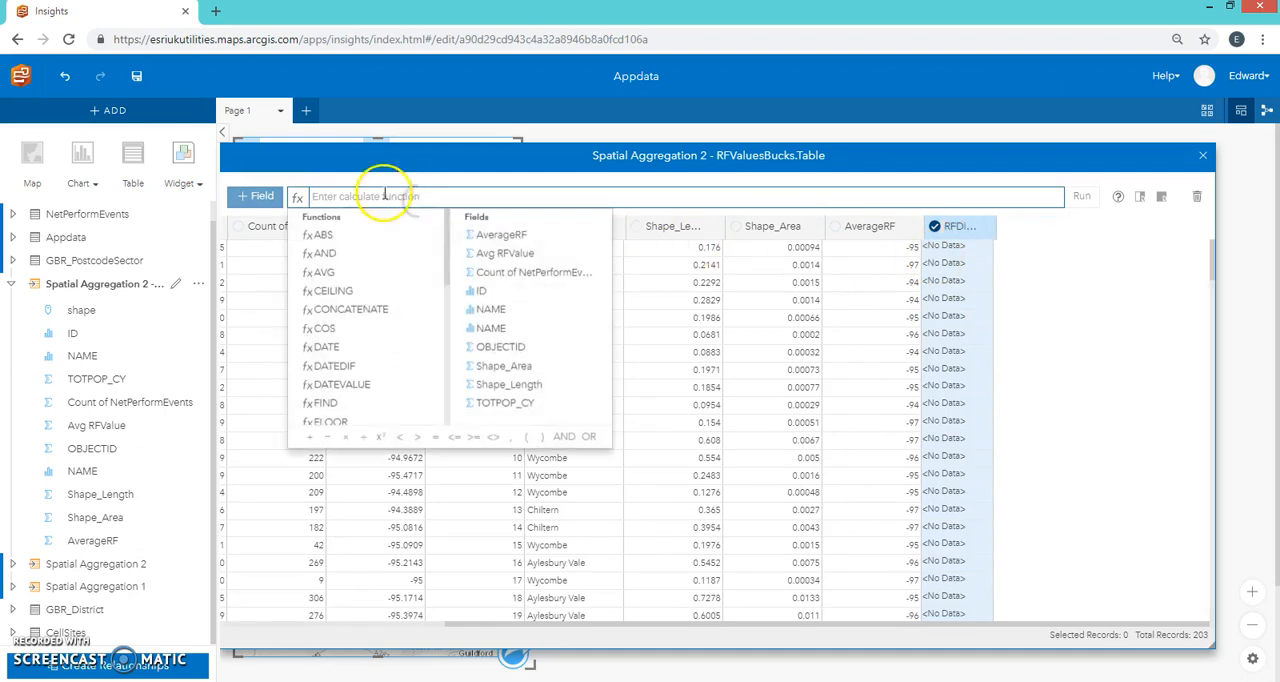
pyautogui.click(533, 238)
pyautogui.write('/')
pyautogui.click(511, 257)
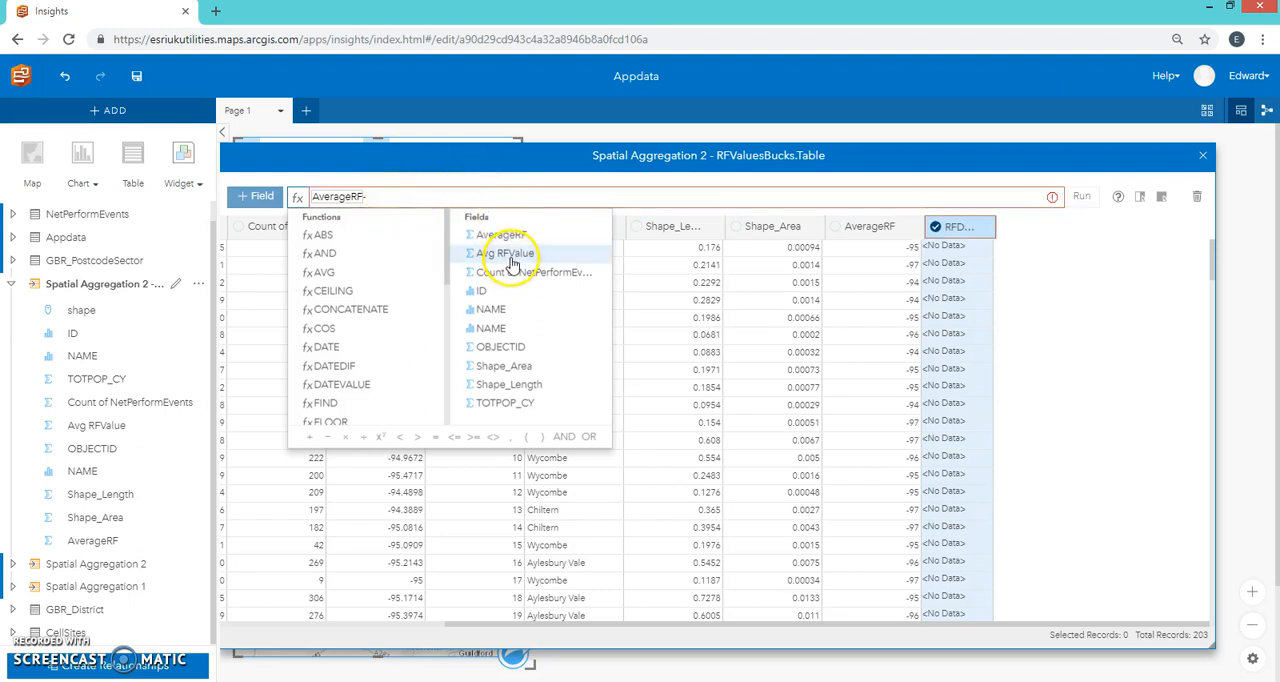
pyautogui.click(508, 255)
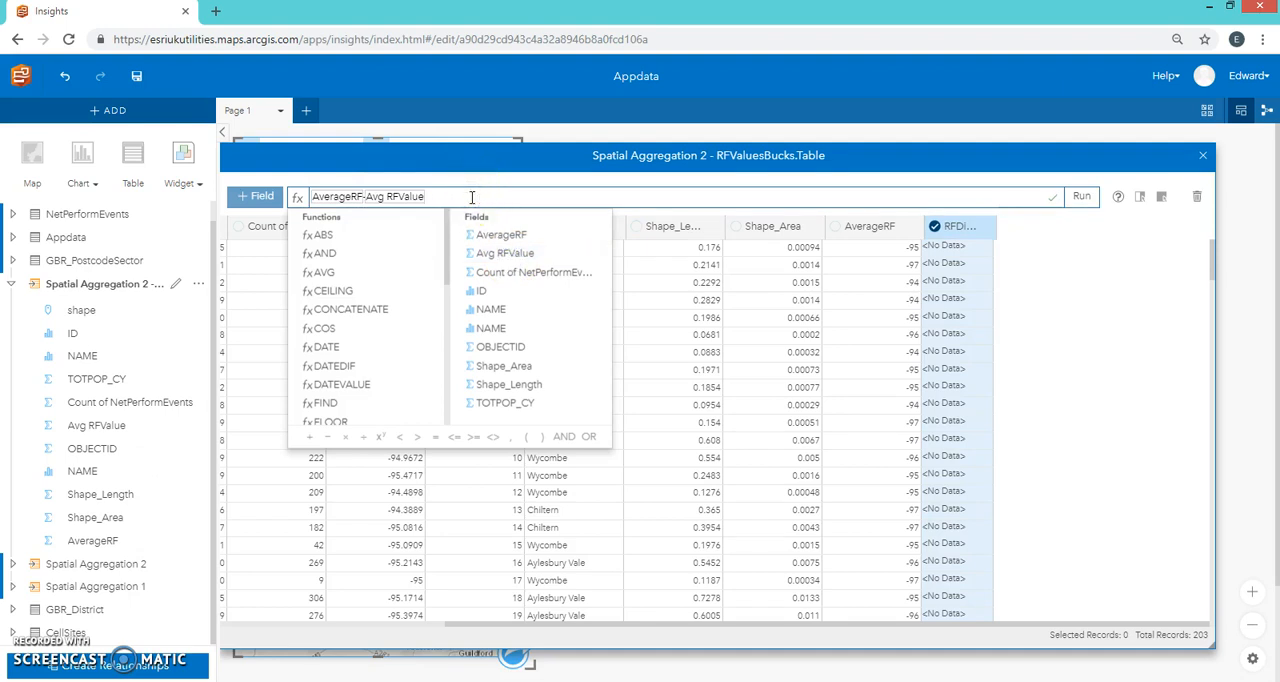
pyautogui.click(1078, 197)
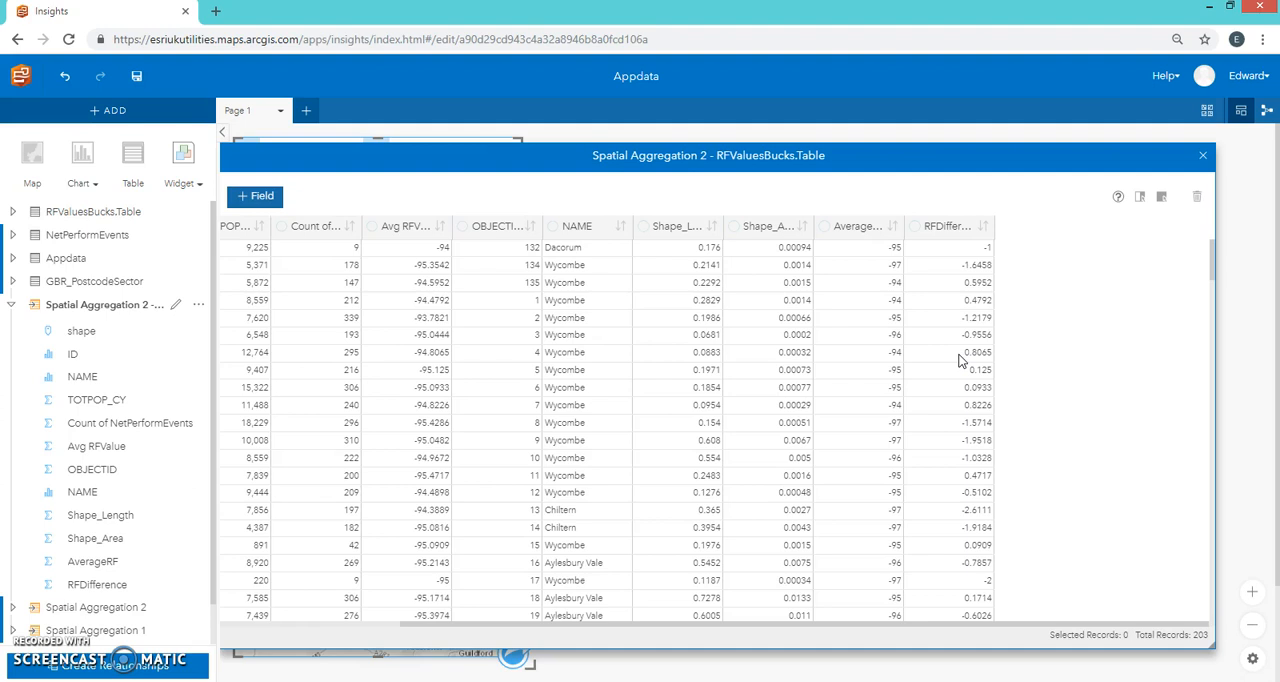
pyautogui.click(1202, 155)
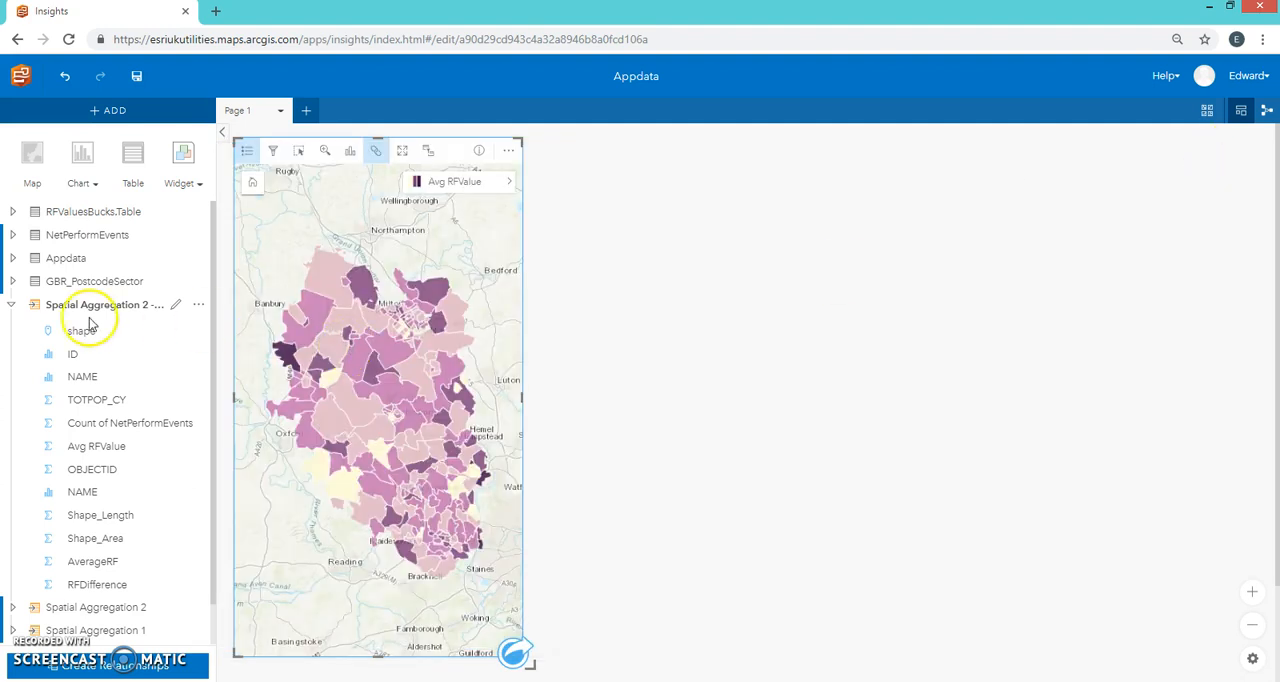
# Step: Create a map card from the Spatial Aggregation 2 - RFValuesBucks.Table dataset beside the Avg RFValue map and enlarge it
pyautogui.click(11, 304)
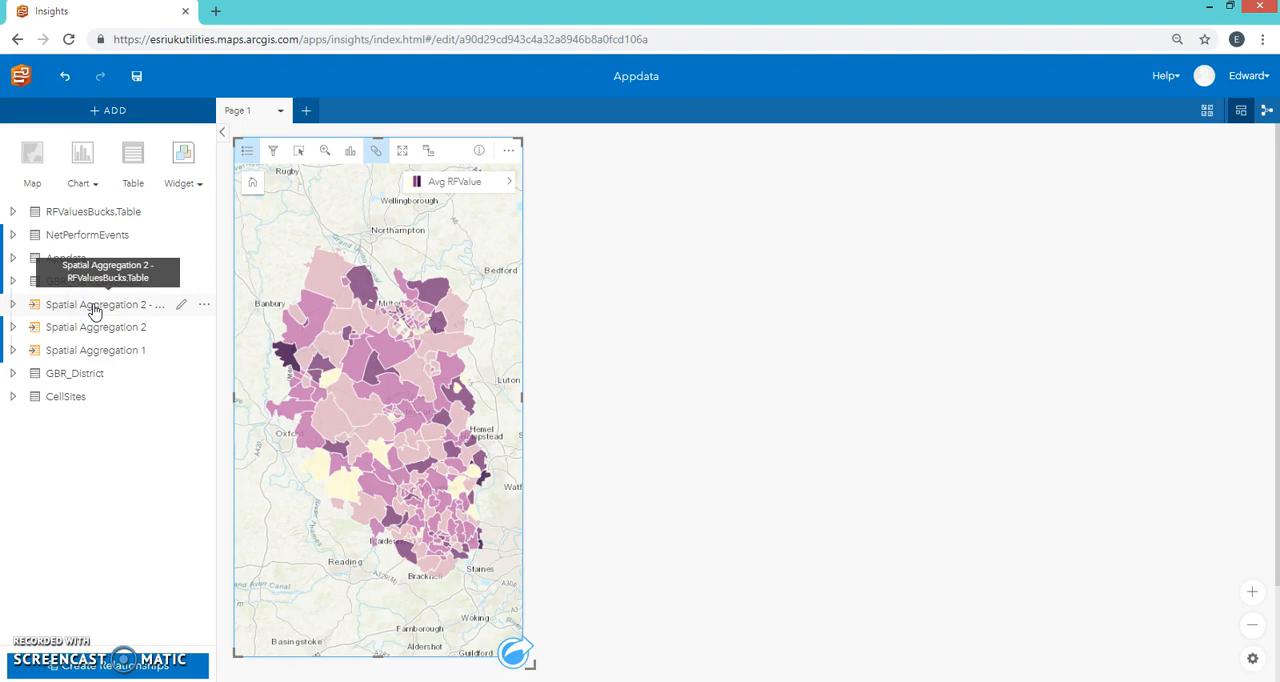
pyautogui.moveTo(95, 311); pyautogui.dragTo(607, 231)
pyautogui.moveTo(826, 428); pyautogui.dragTo(1135, 671)
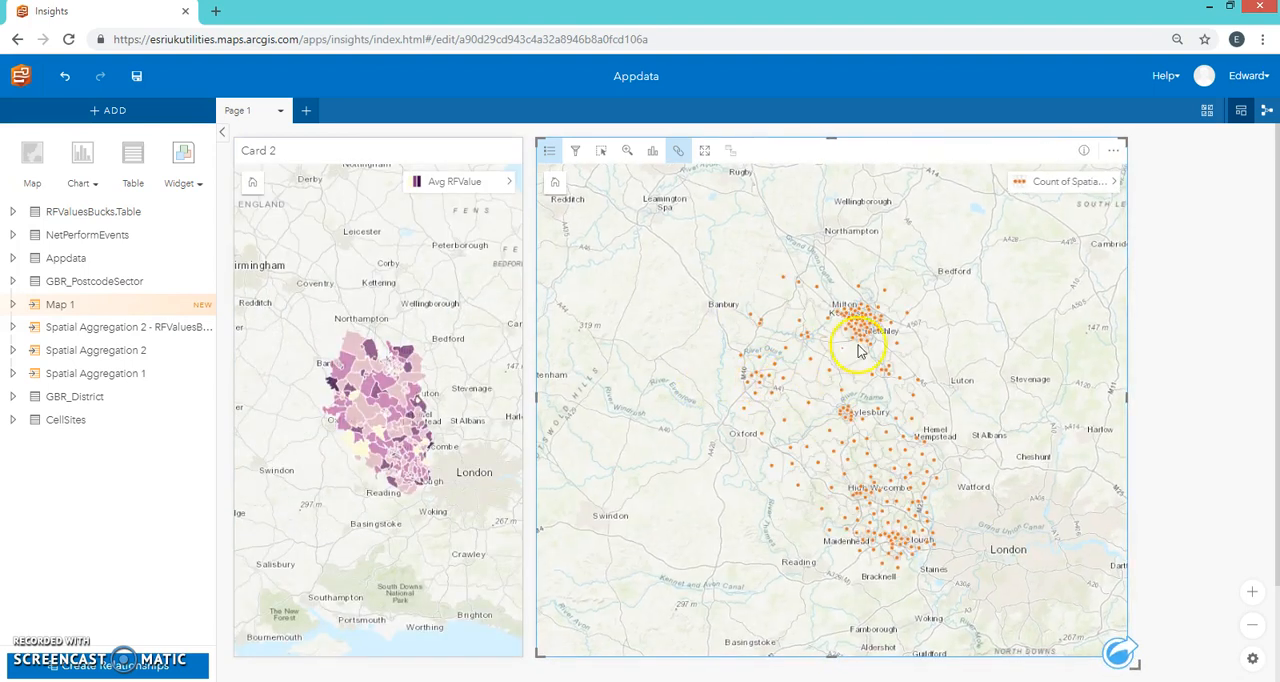
# Step: Style the new map by the joined dataset's RFDifference field with the symbol type Counts and Amounts (Color)
pyautogui.click(16, 327)
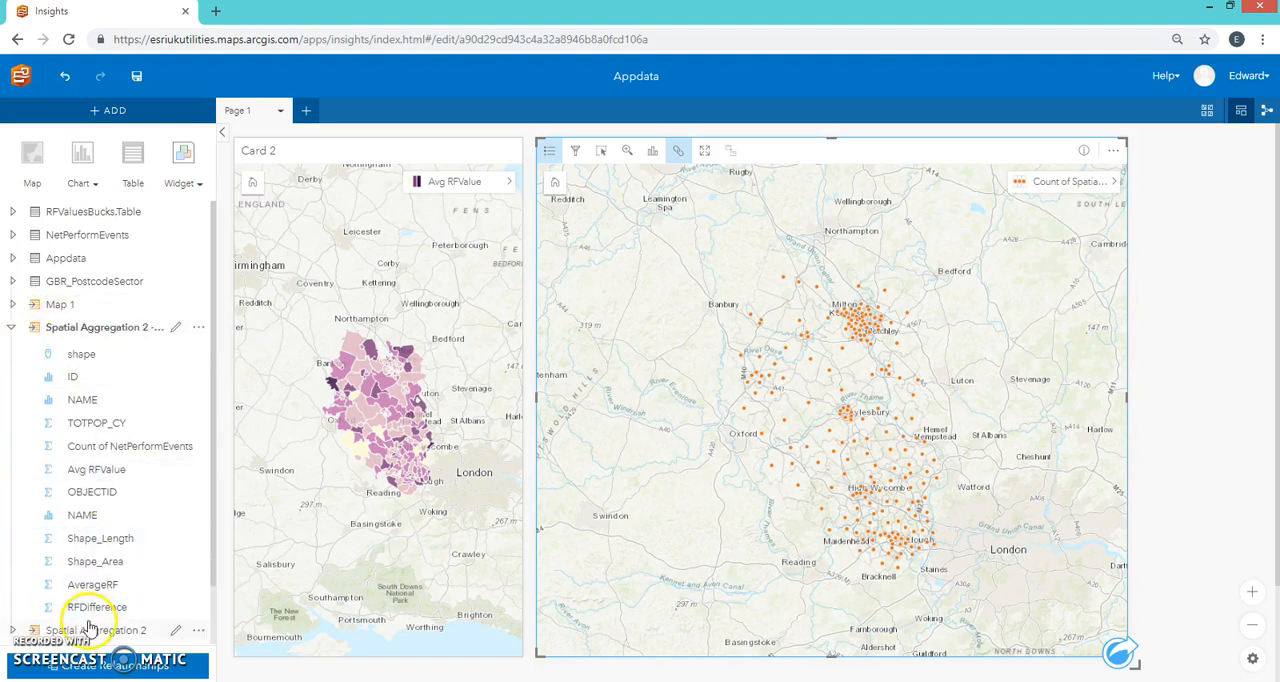
pyautogui.moveTo(88, 612); pyautogui.dragTo(810, 442)
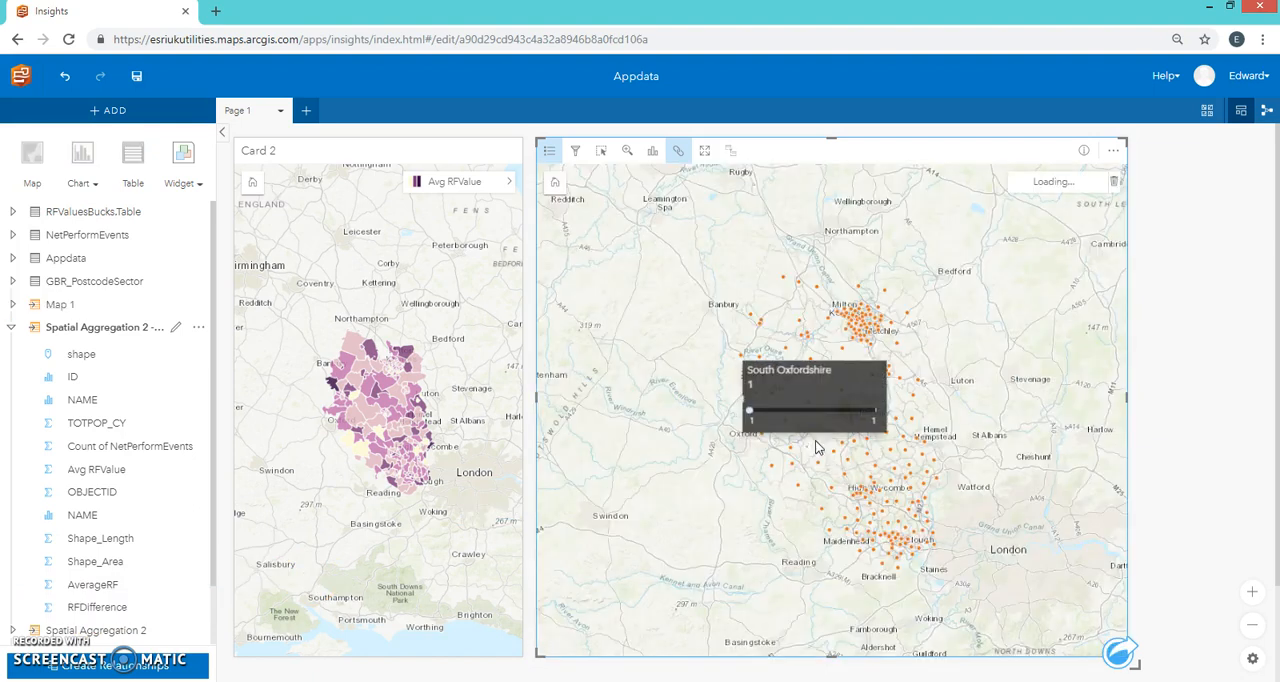
pyautogui.click(1112, 186)
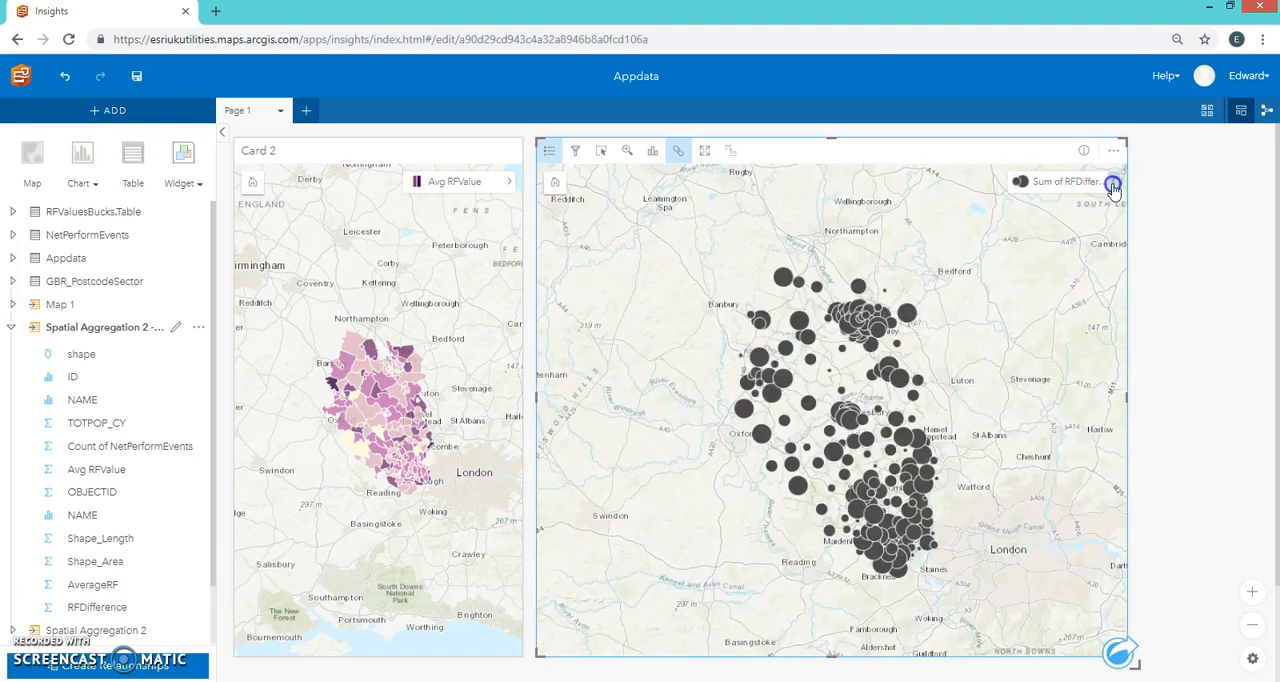
pyautogui.click(419, 176)
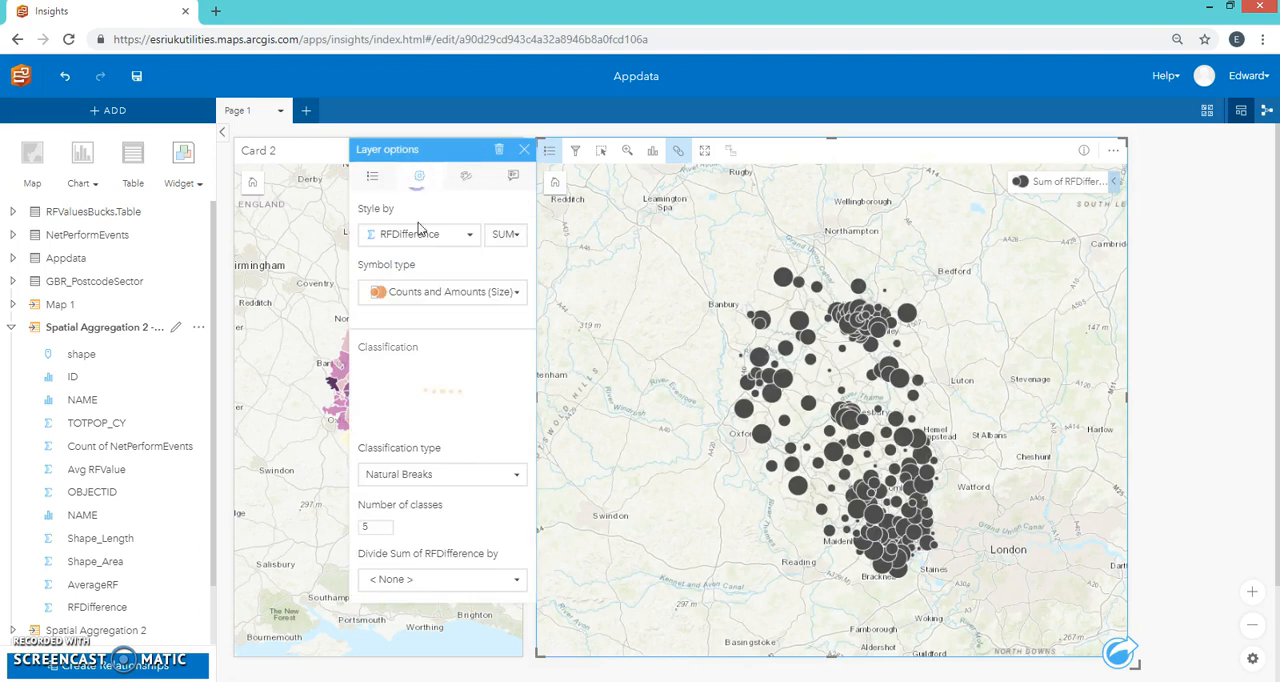
pyautogui.click(506, 291)
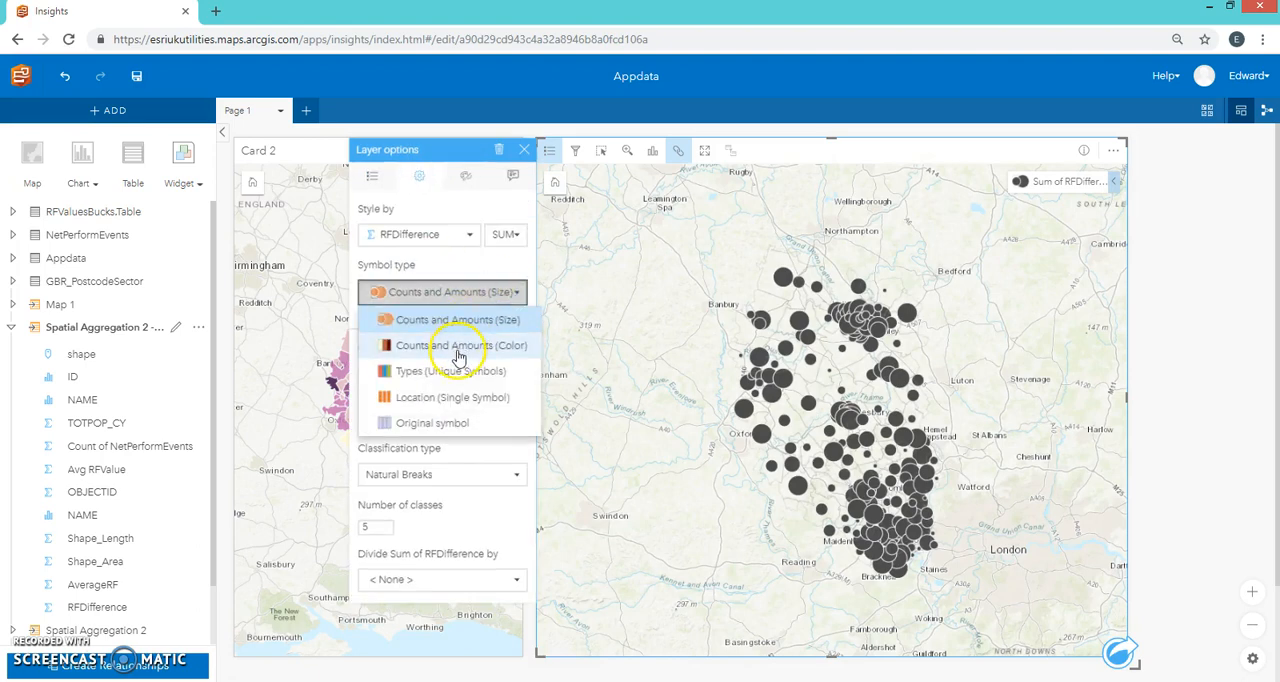
pyautogui.click(456, 350)
# Step: Apply the red-orange-yellow-green color palette to the RFDifference layer and close the layer options
pyautogui.click(467, 186)
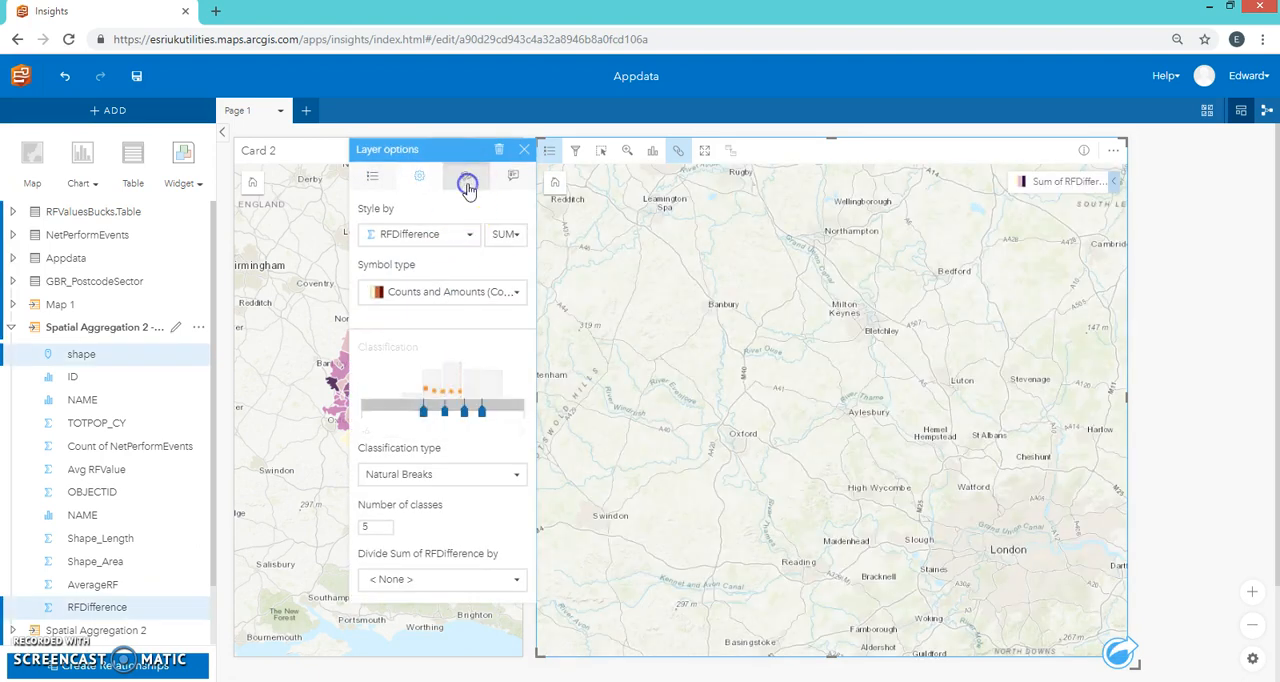
pyautogui.click(519, 237)
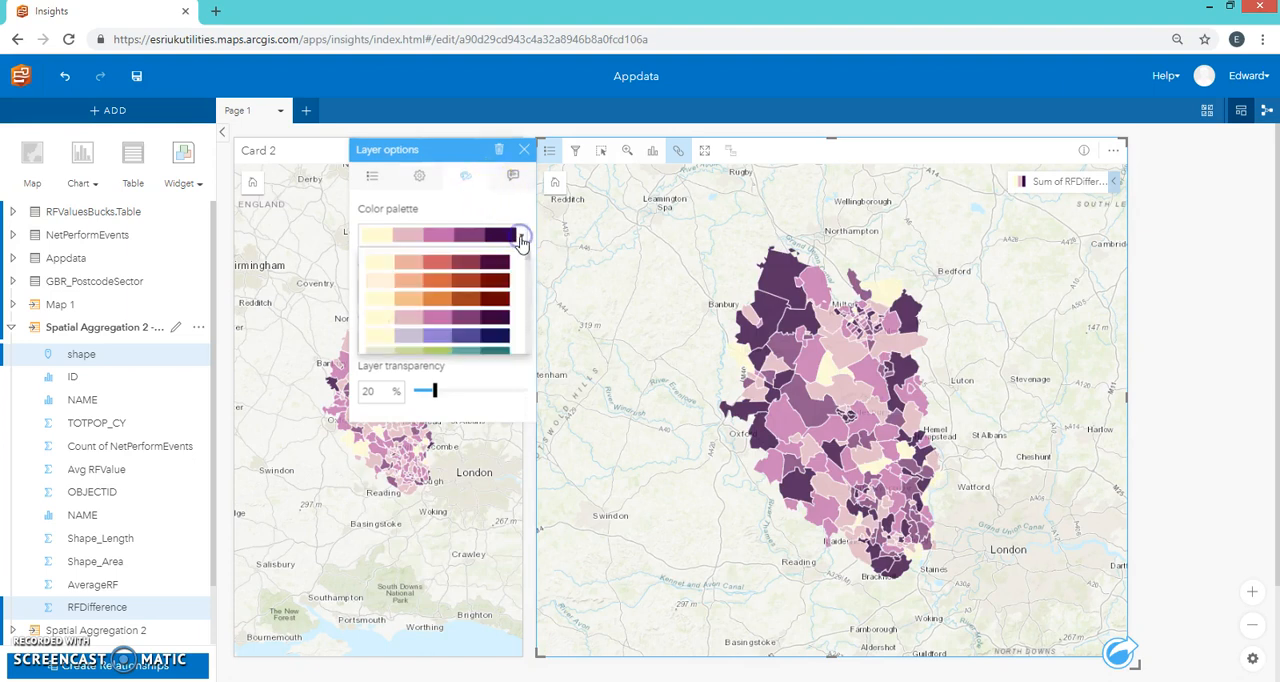
pyautogui.moveTo(523, 258); pyautogui.dragTo(523, 351)
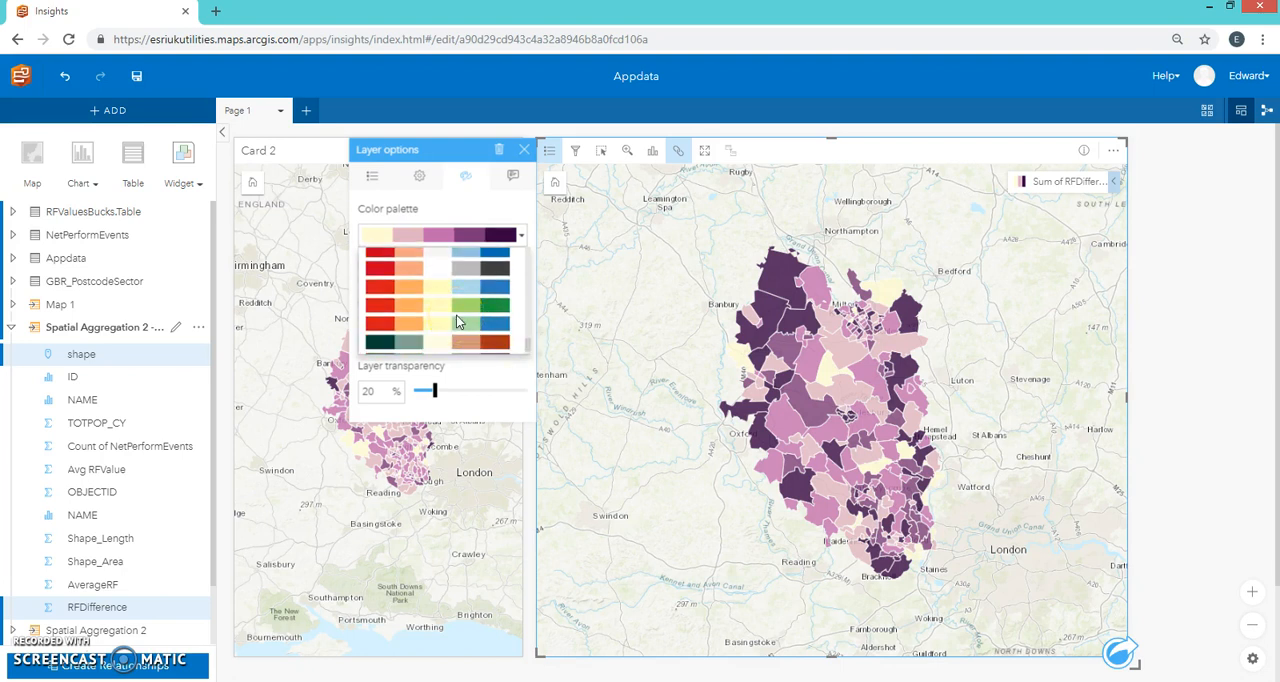
pyautogui.click(430, 303)
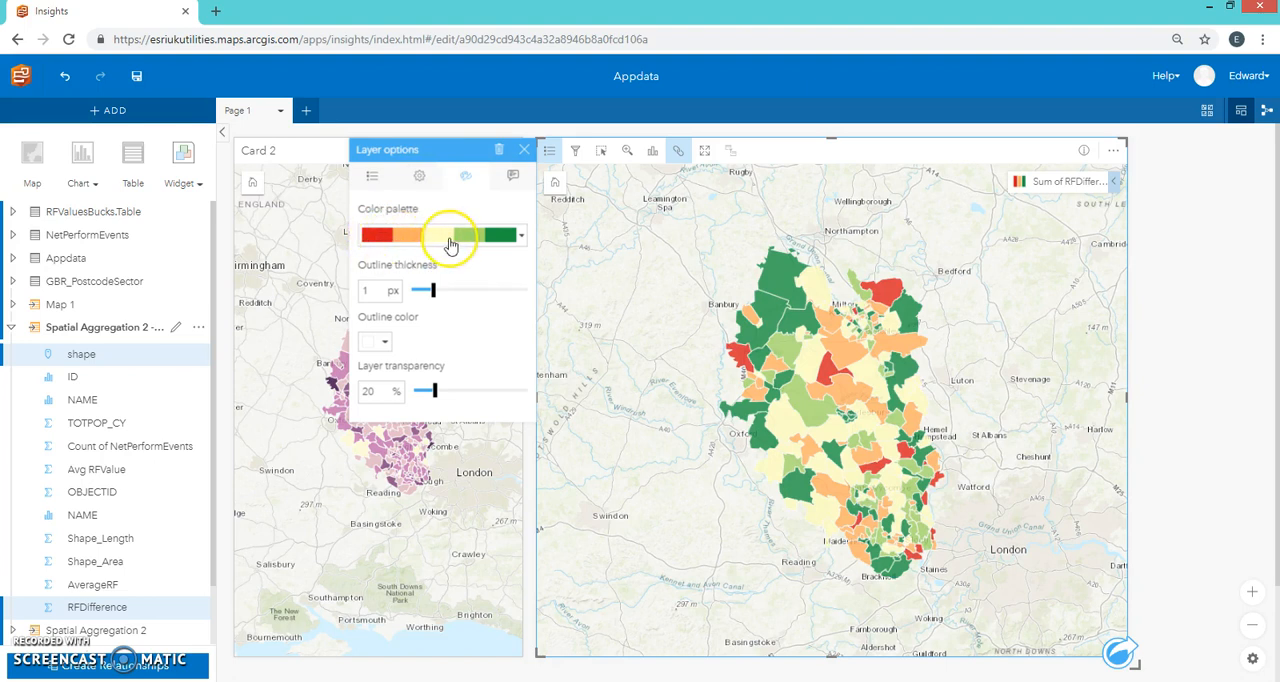
pyautogui.click(524, 149)
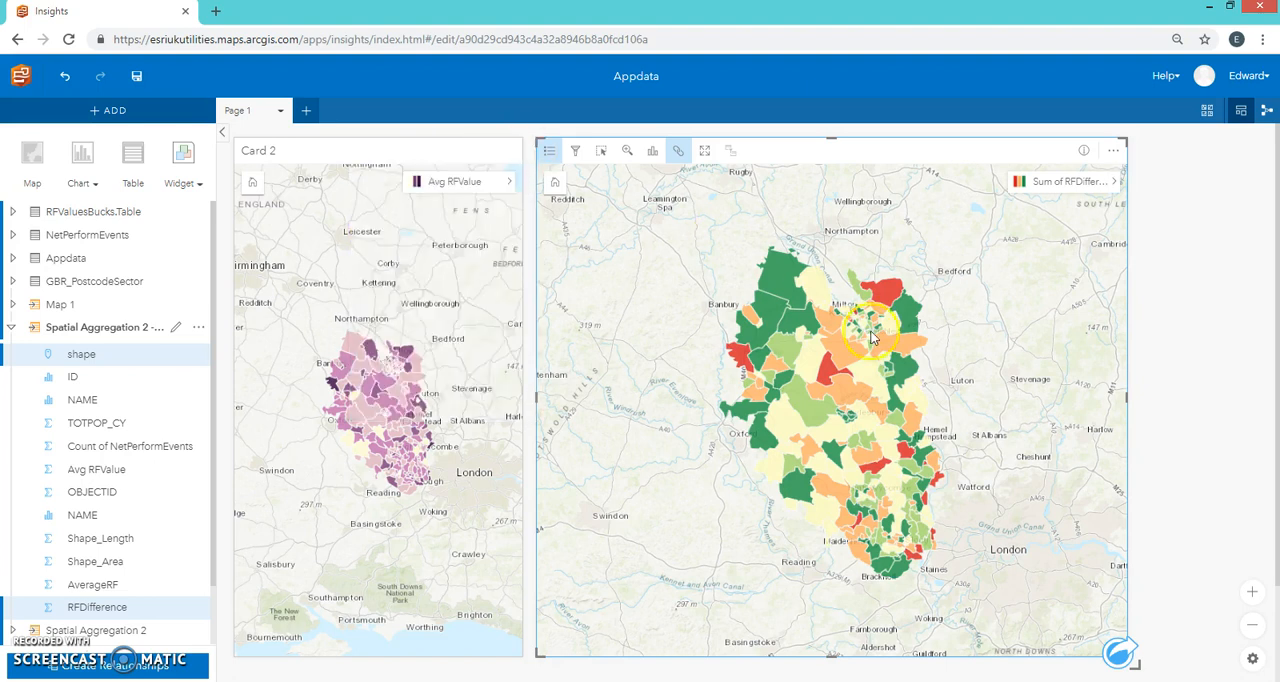
pyautogui.moveTo(841, 350)
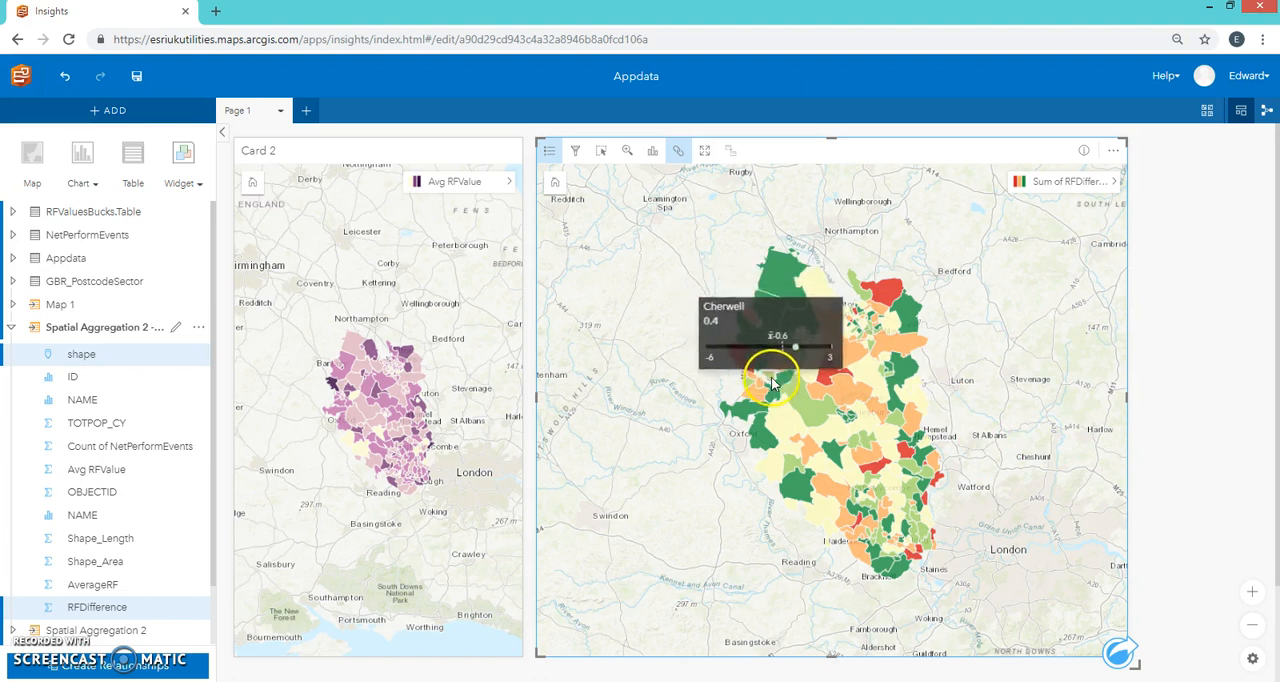
pyautogui.click(1052, 378)
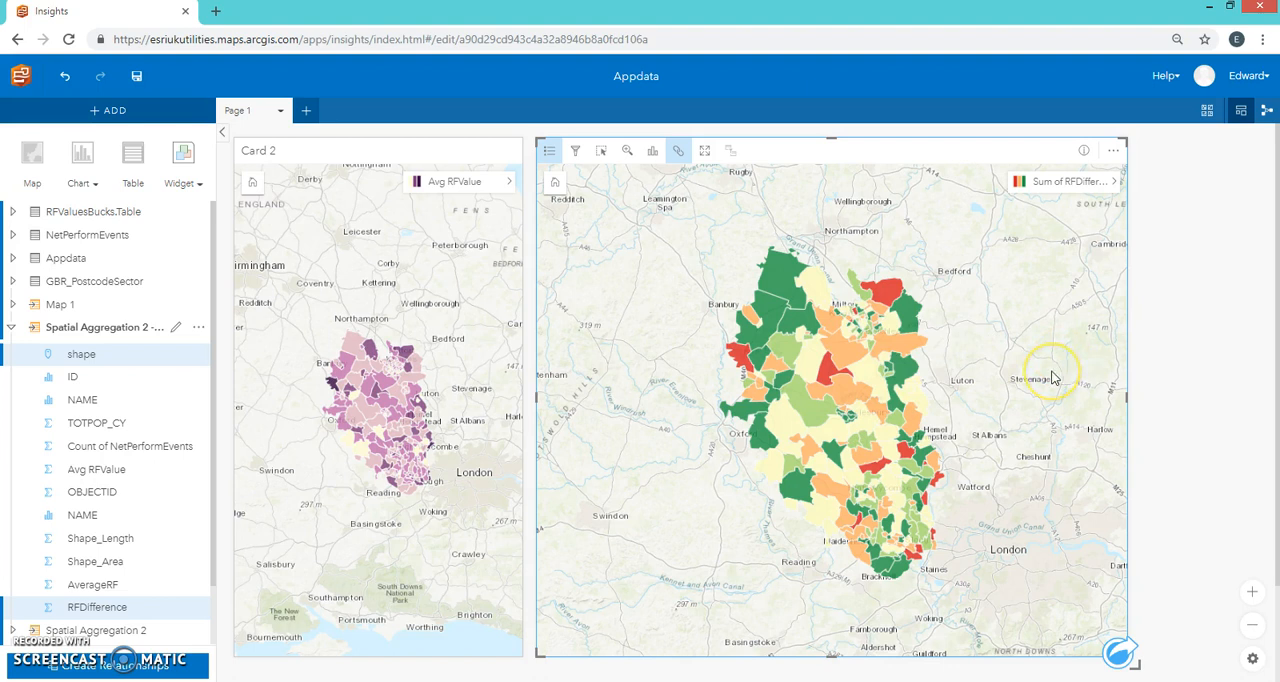
pyautogui.click(847, 393)
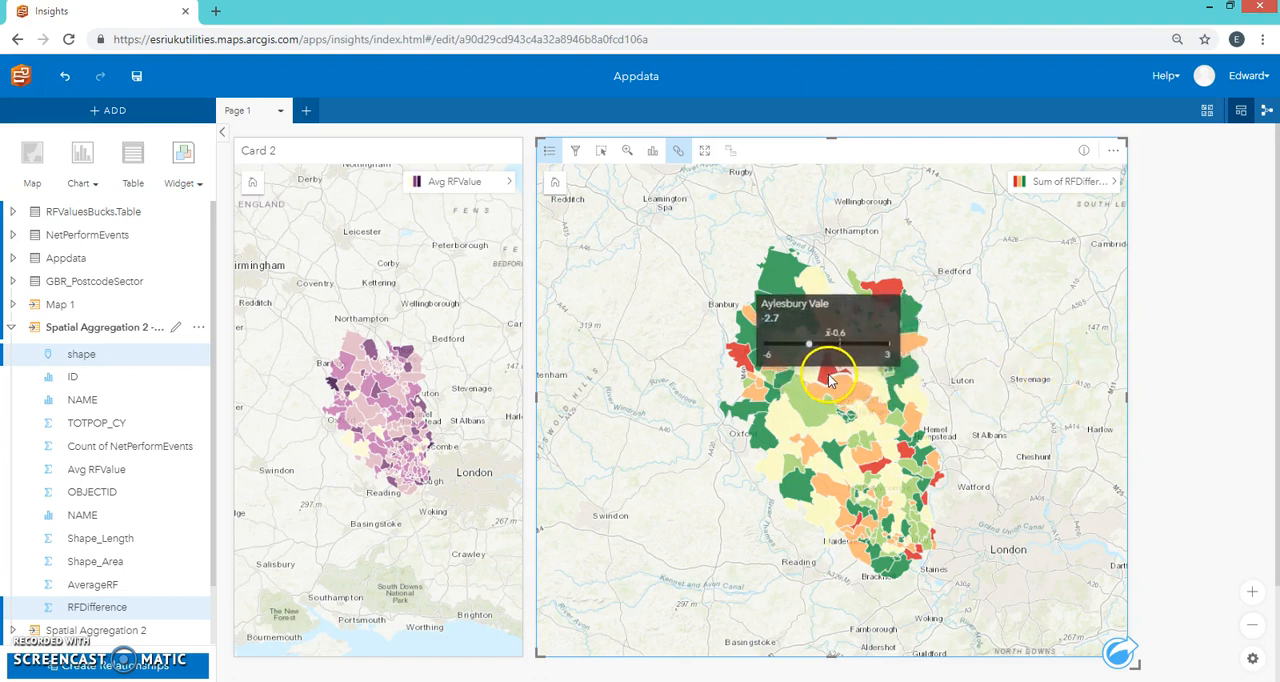